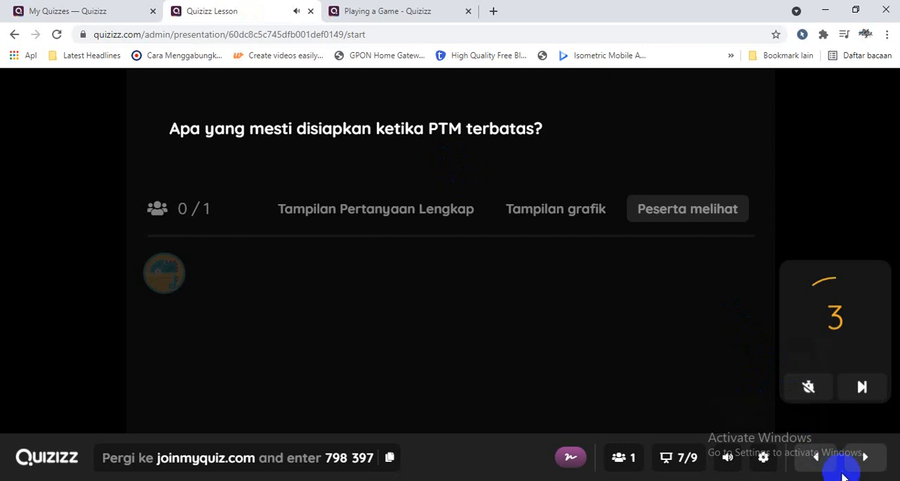
Review the PTM Terbatas and Model Pembelajaran PTM slides in the running lesson presentation
left_click(820, 467)
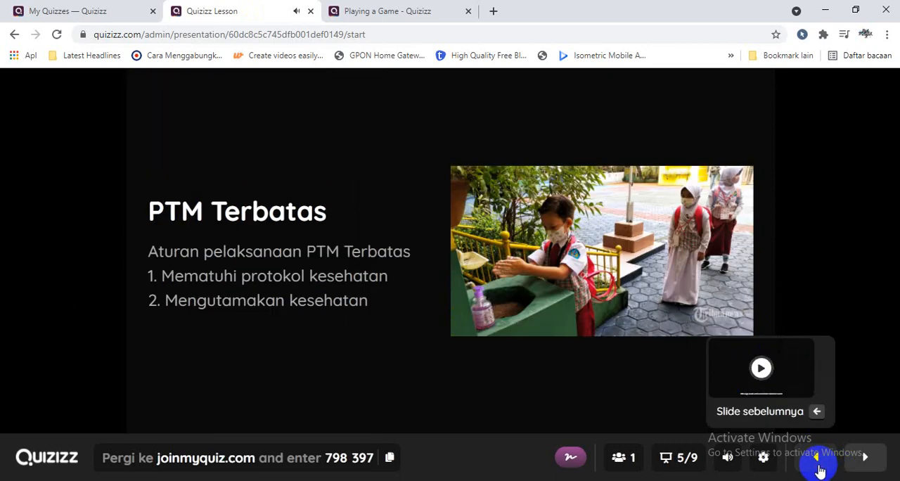
left_click(818, 468)
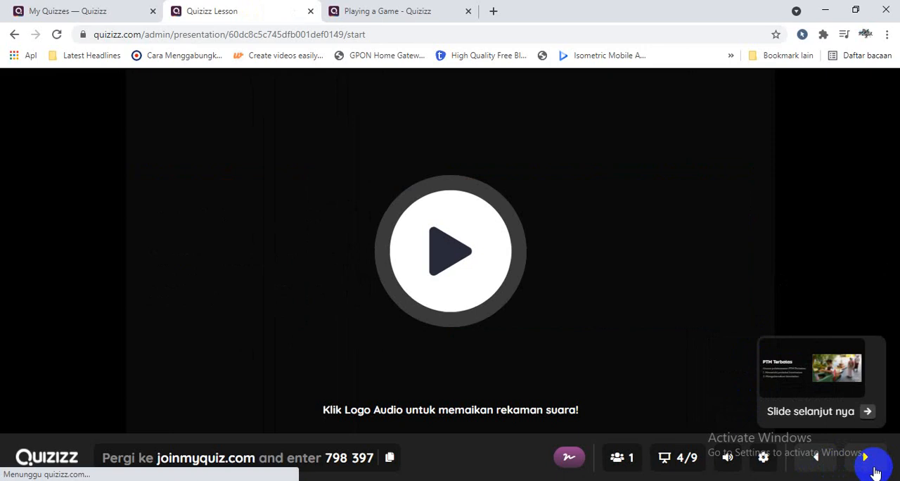
left_click(869, 466)
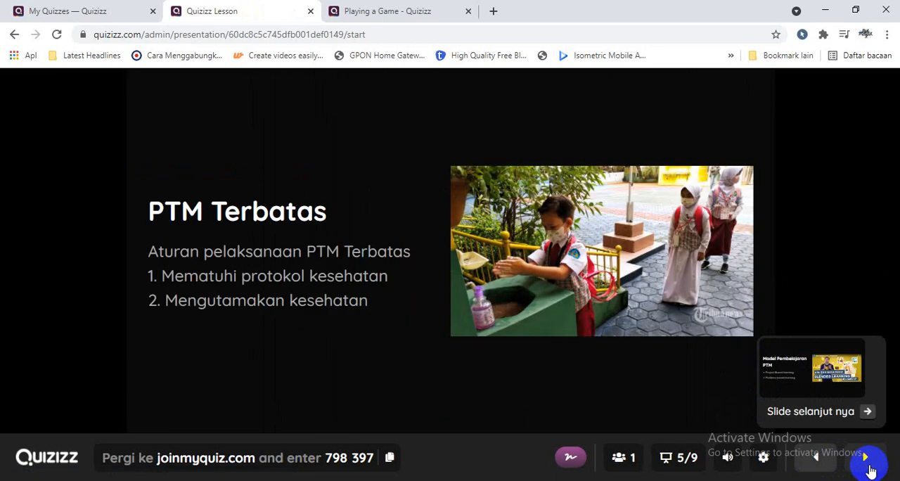
left_click(870, 470)
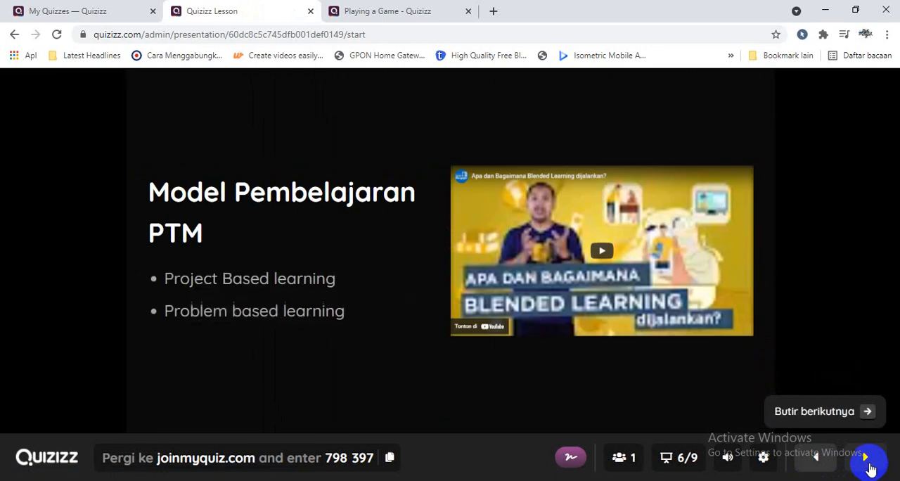
Close the running lesson and game player pages and start creating a new lesson (Pelajaran)
left_click(467, 12)
left_click(311, 11)
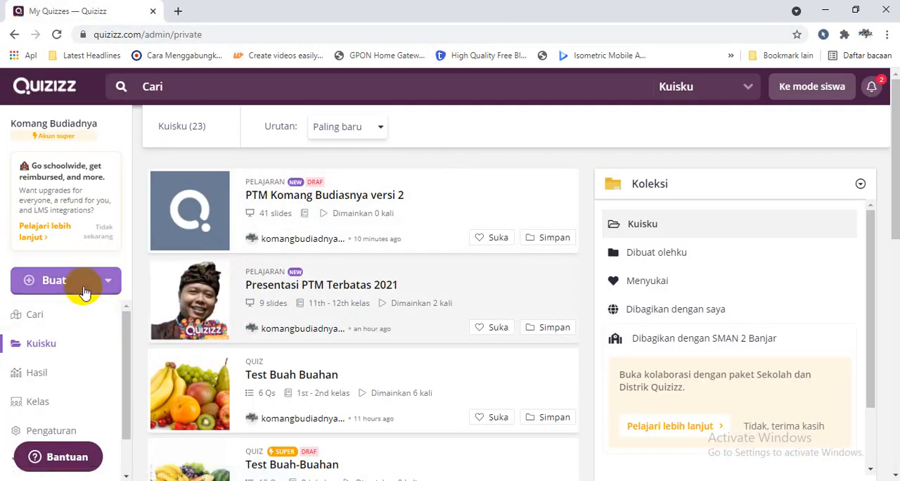
left_click(84, 291)
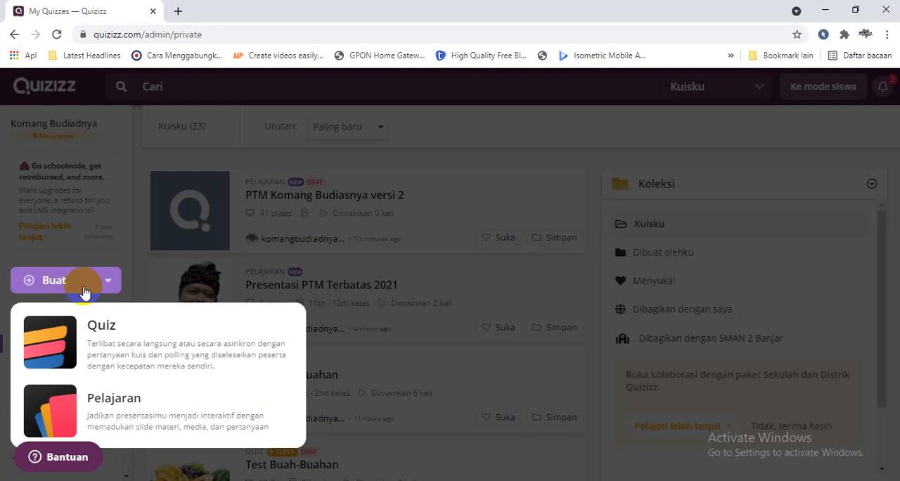
left_click(121, 411)
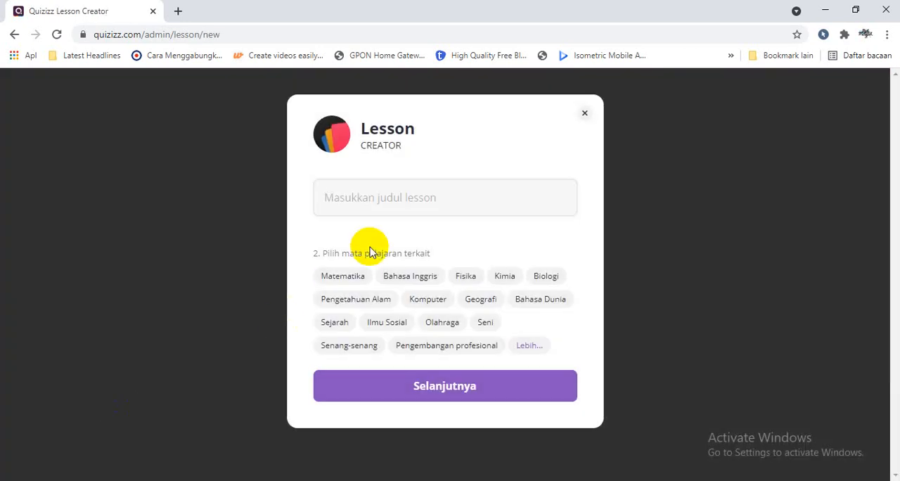
Title the new lesson "Teks Report", set its subject to Bahasa Inggris, and continue to the slide editor
left_click(372, 201)
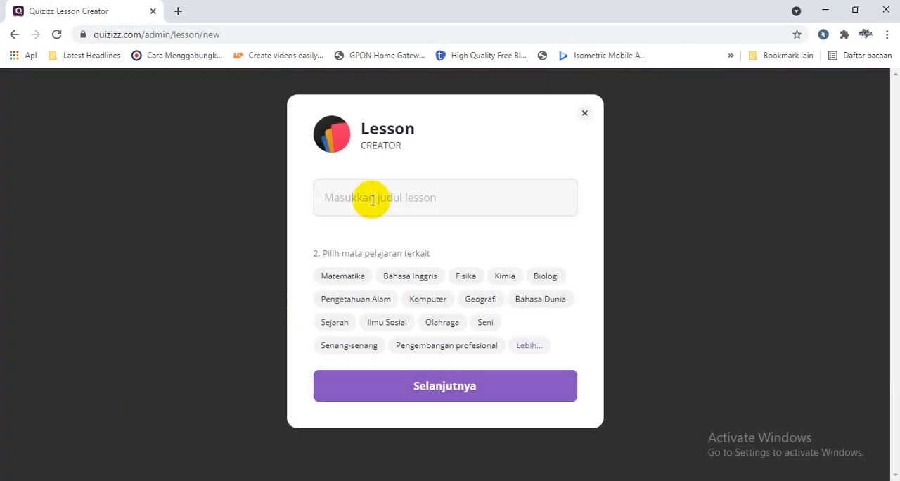
type("Teks Re")
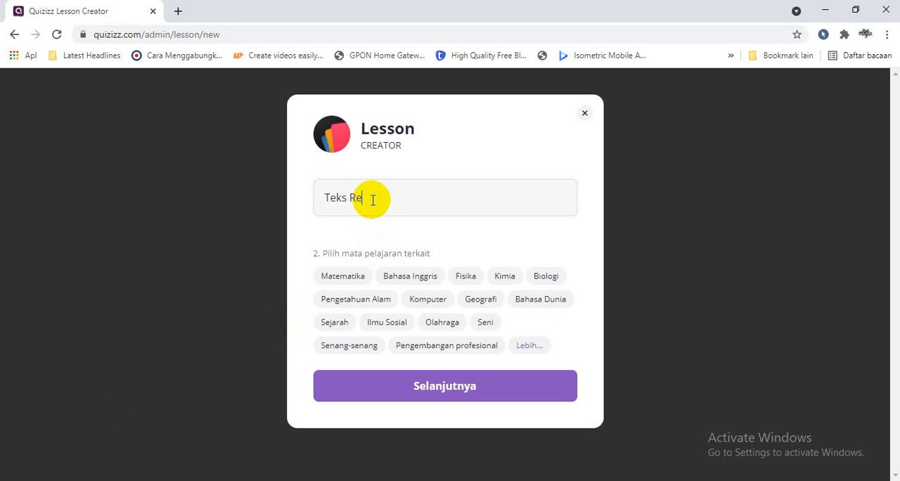
type("port")
left_click(422, 275)
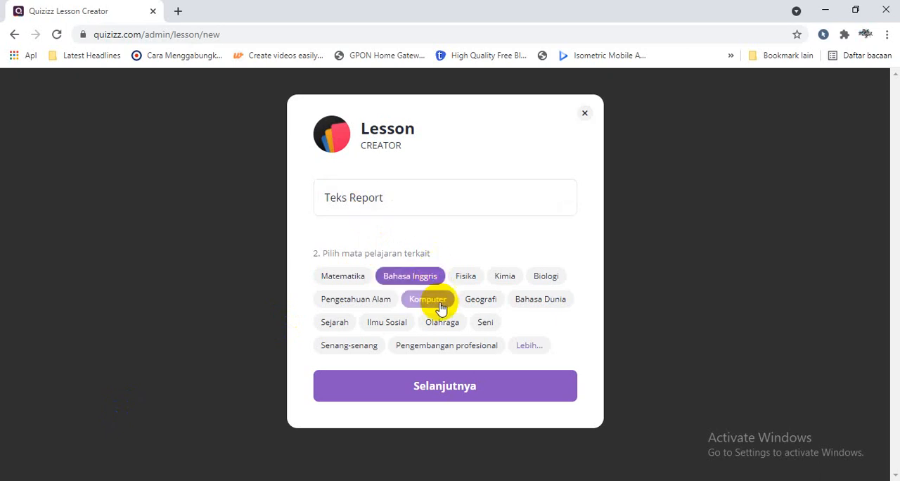
left_click(458, 386)
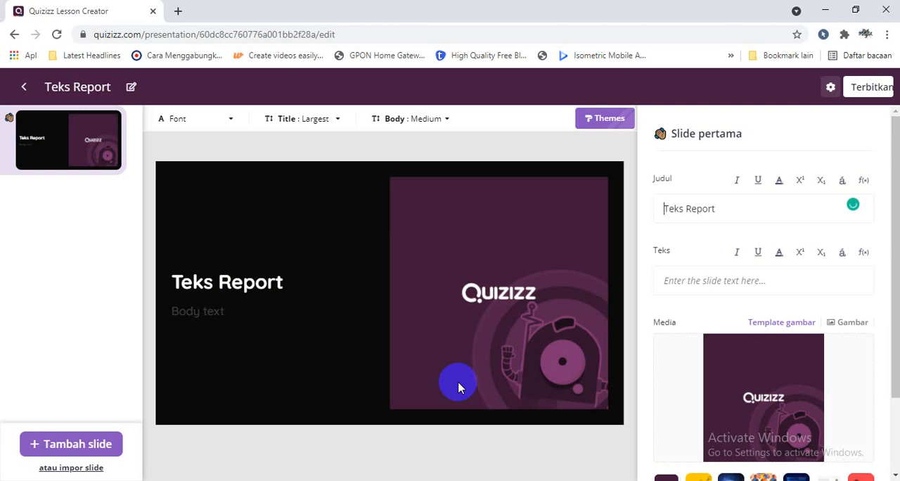
Enter the author's byline as the first slide's body text and apply the blue laptop template image
left_click(685, 278)
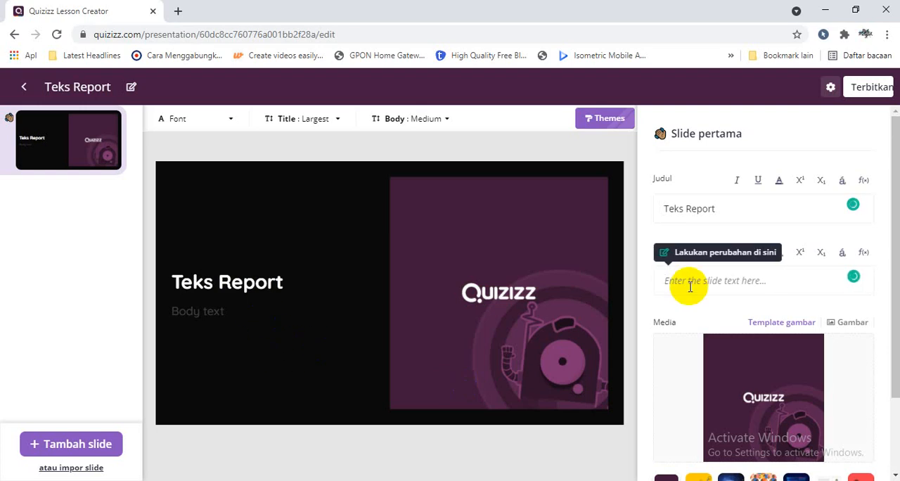
type("By M")
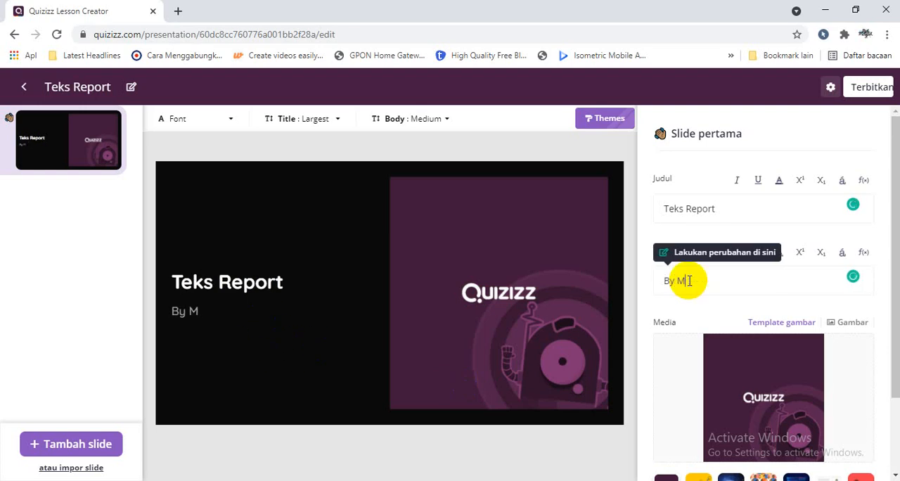
type("r. Budi")
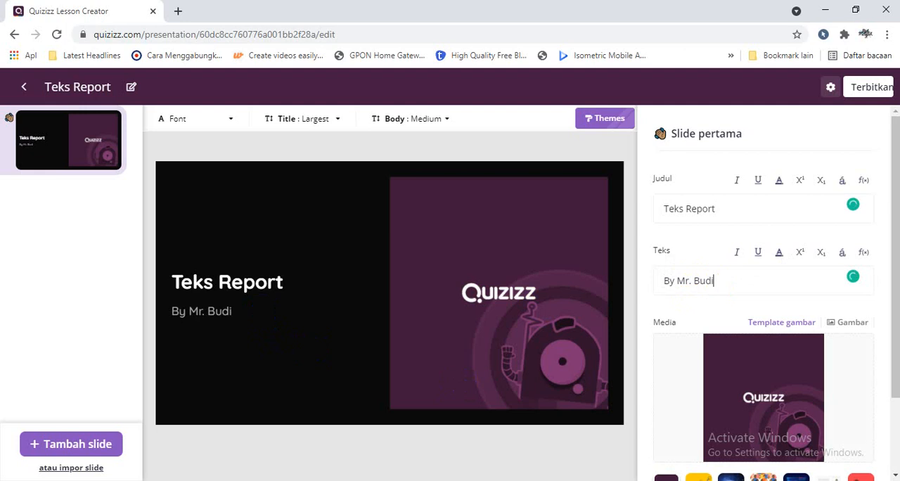
scroll(887, 337, "down", 2)
left_click(794, 394)
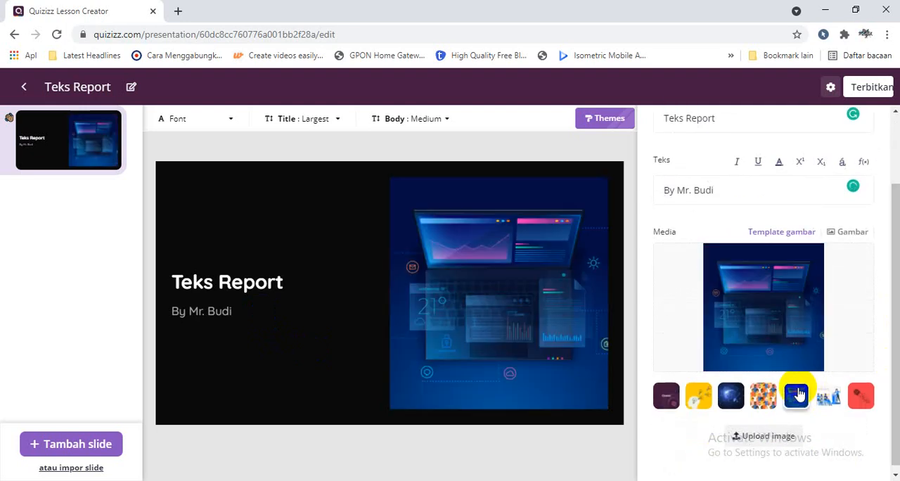
Search Google for "teks report jpg" in a new browser tab and show the image results
left_click(178, 10)
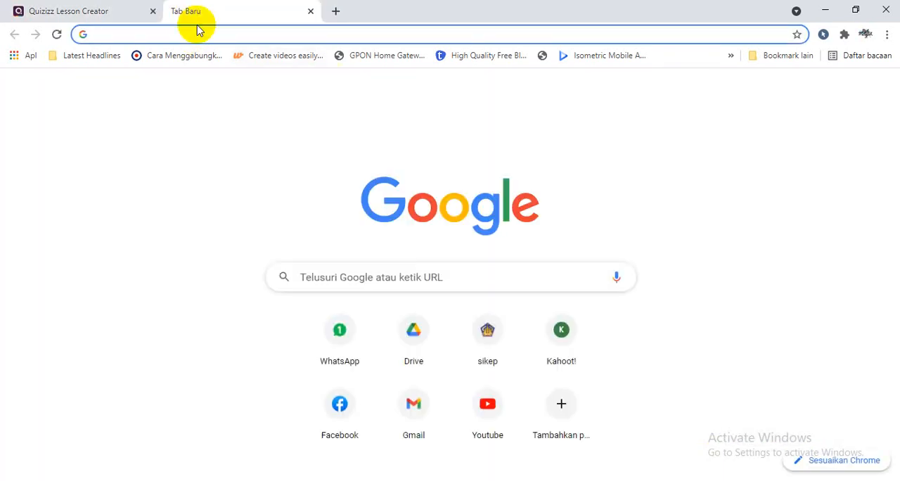
type("teks report")
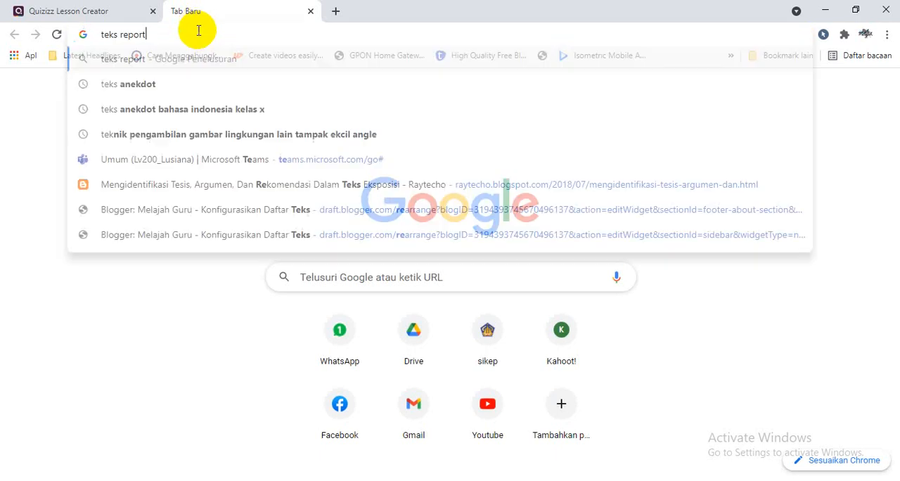
type(" jpg")
key("Return")
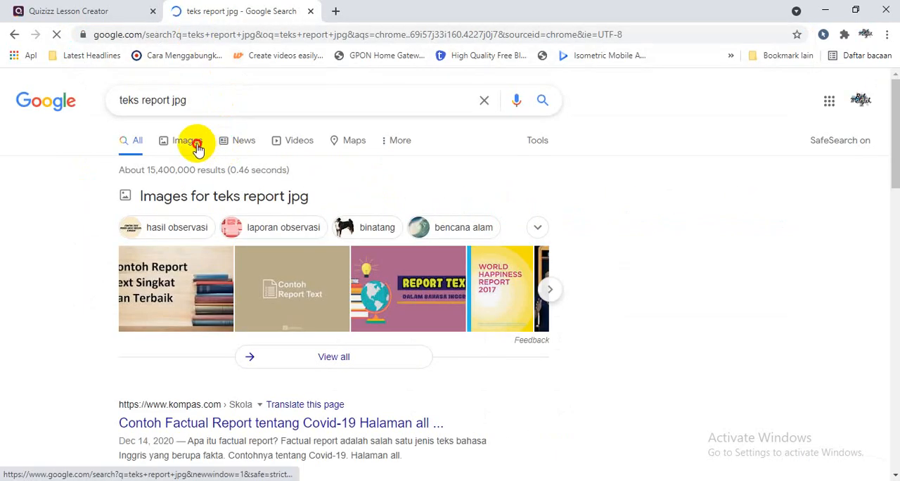
left_click(194, 142)
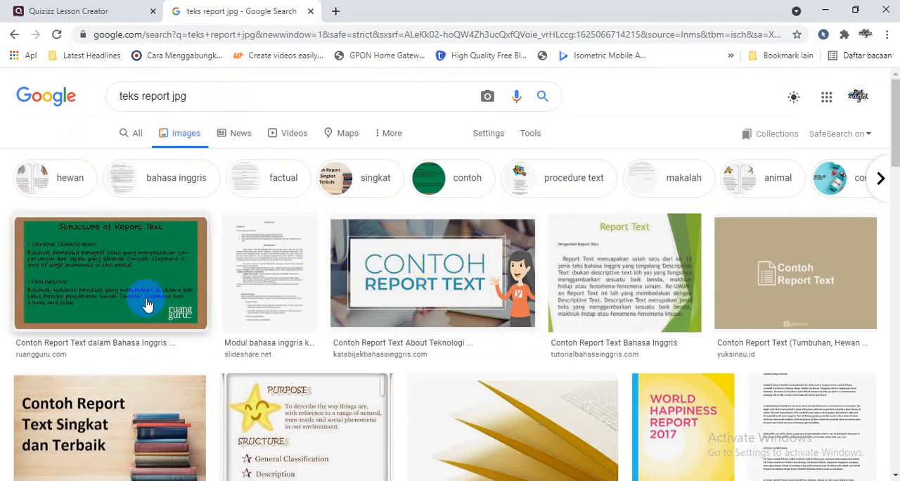
Find the pink "Report Text dalam Bahasa Inggris" picture from mautidur.com among the results and copy its image address
left_click(404, 320)
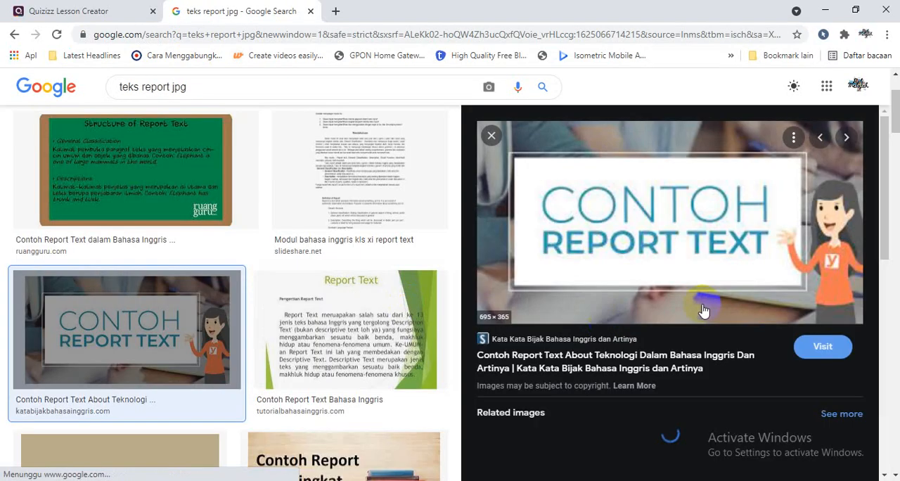
scroll(879, 168, "down", 2)
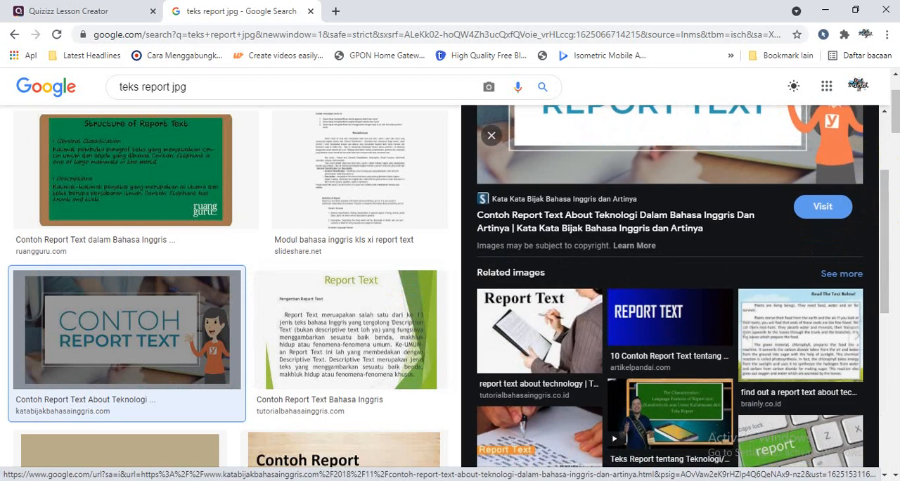
scroll(894, 119, "down", 2)
scroll(895, 120, "down", 7)
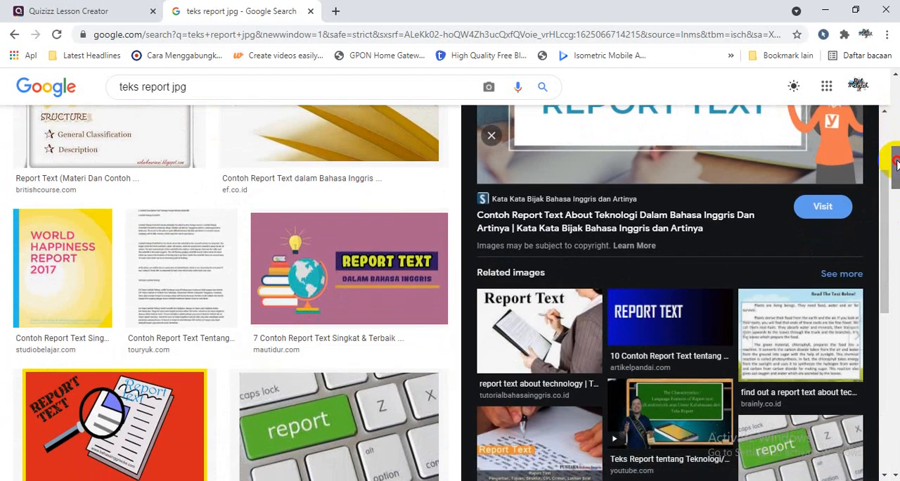
left_click(420, 262)
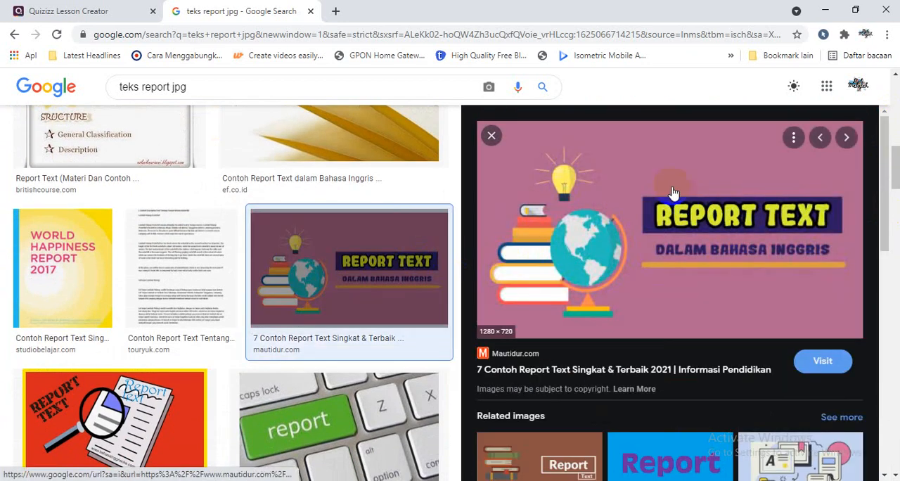
right_click(672, 189)
left_click(710, 388)
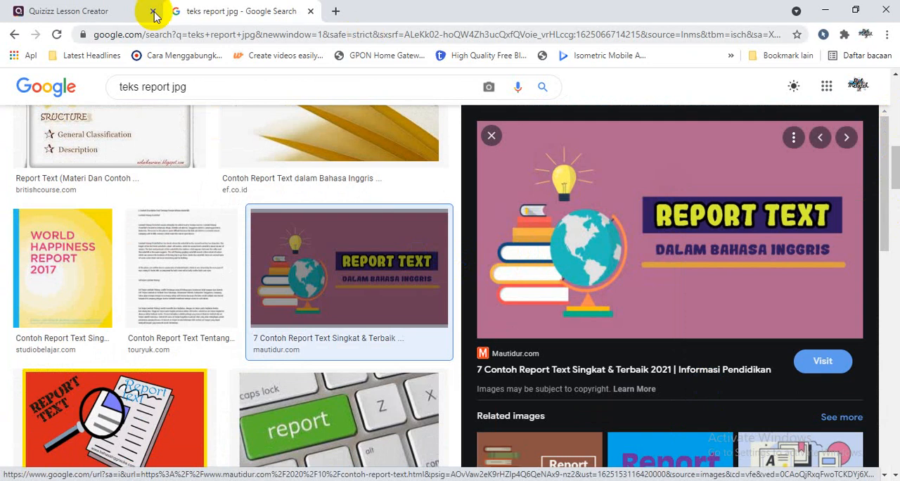
Back in the Quizizz lesson editor, replace the first slide's media with the picture from the copied image link
left_click(98, 11)
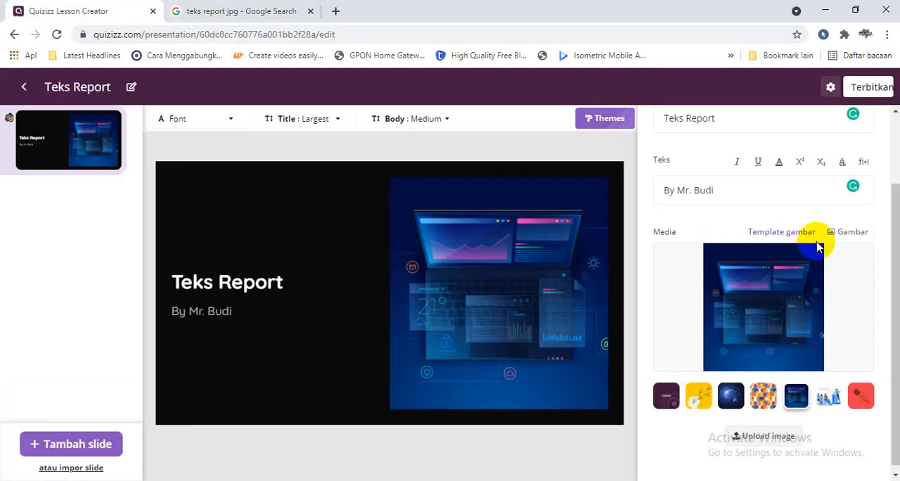
left_click(838, 235)
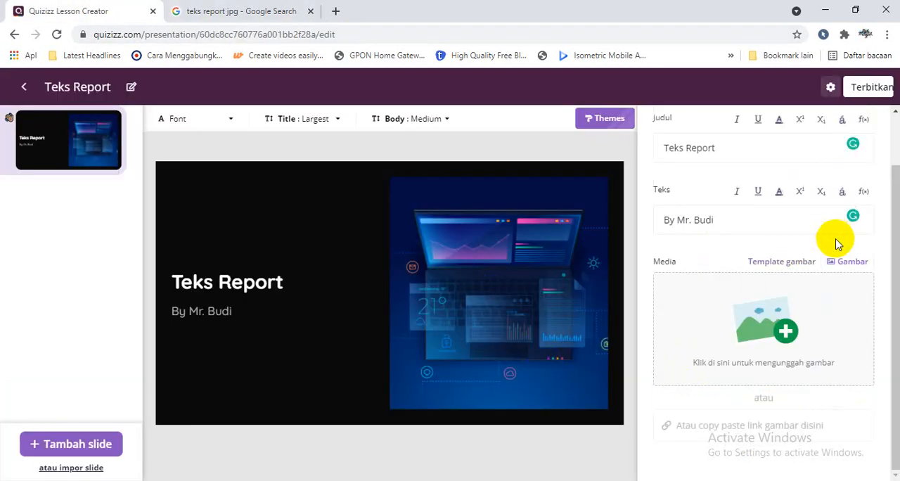
left_click(739, 425)
key("ctrl+v")
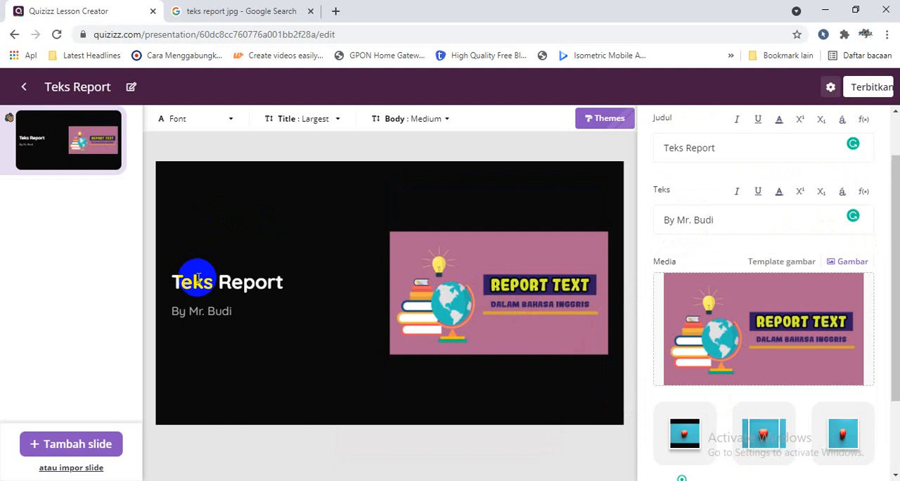
Add a second slide with a title and body text layout, and title it "Pengertian Teks Report"
left_click(62, 443)
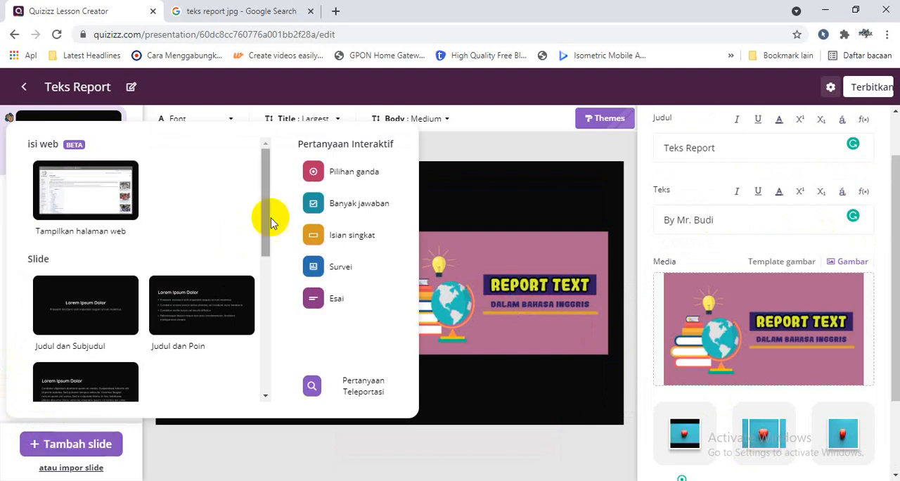
left_click_drag(267, 218, 262, 280)
left_click(45, 228)
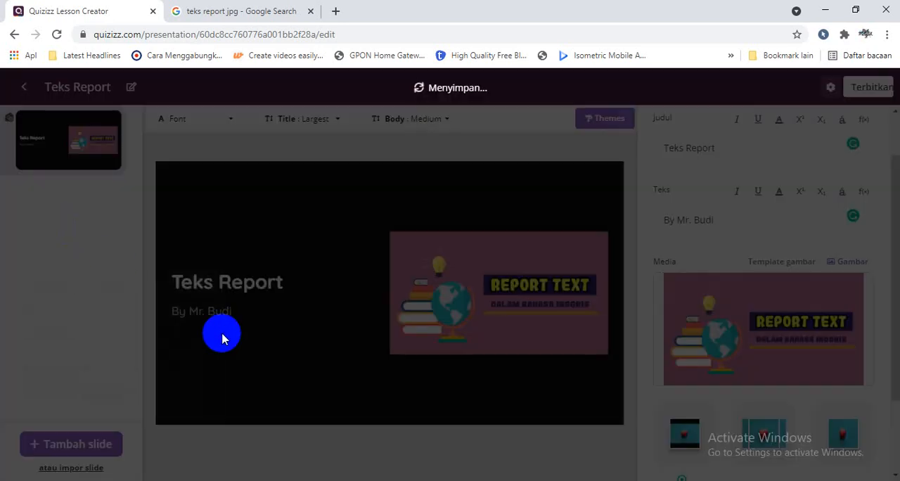
left_click(216, 279)
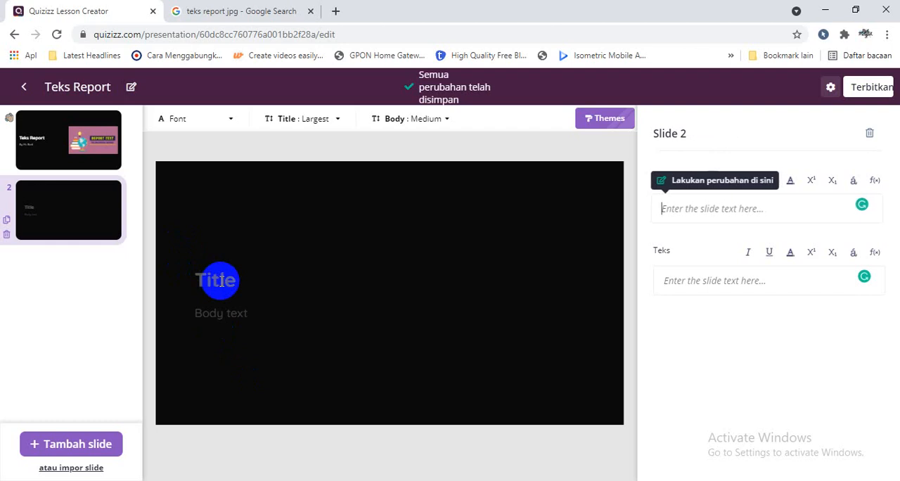
type("Teks Report")
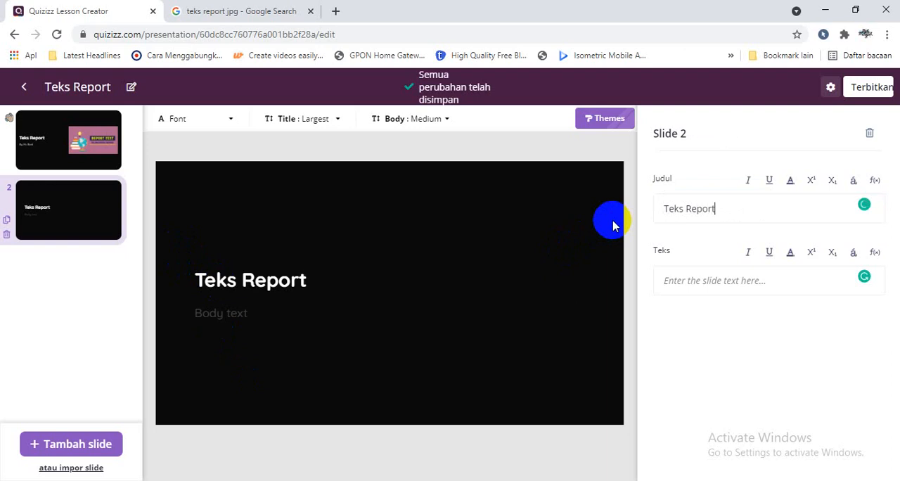
left_click(665, 209)
type("Pengertian")
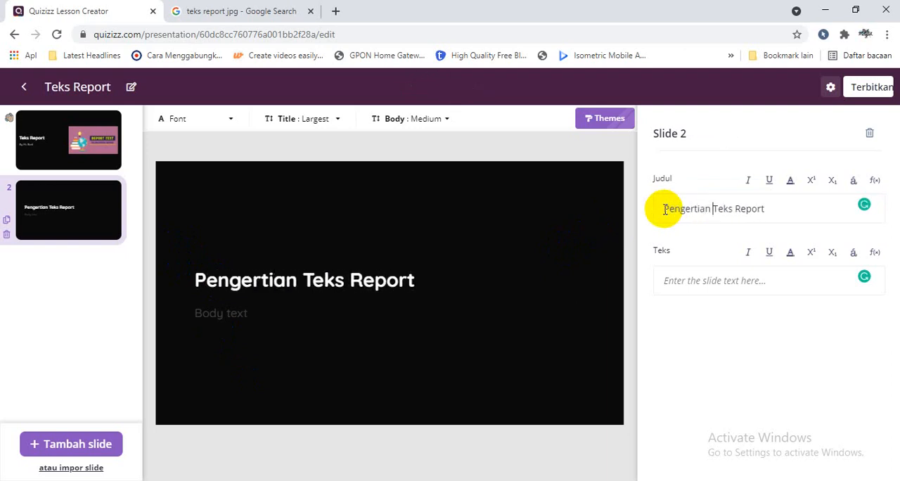
Return to the Google search, change the query to "teks report", and show all web results
left_click(284, 12)
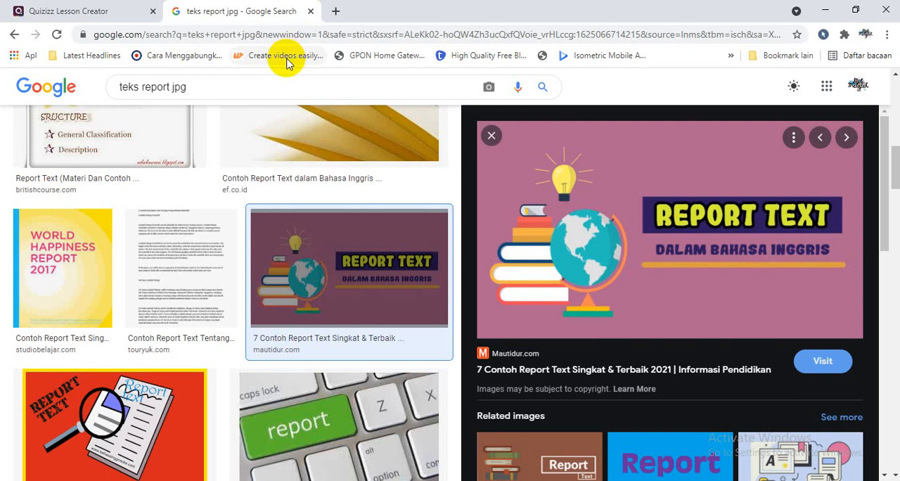
left_click(196, 86)
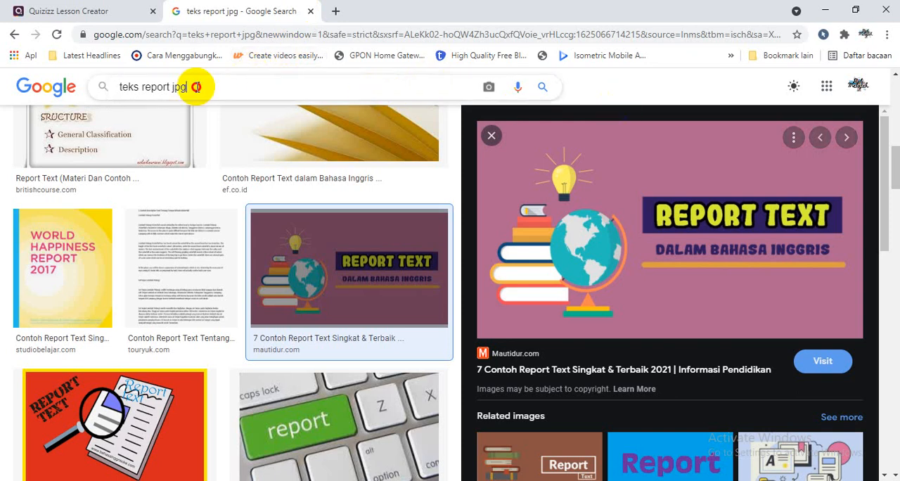
key("BackSpace")
key("BackSpace")
key("BackSpace")
key("BackSpace")
key("Return")
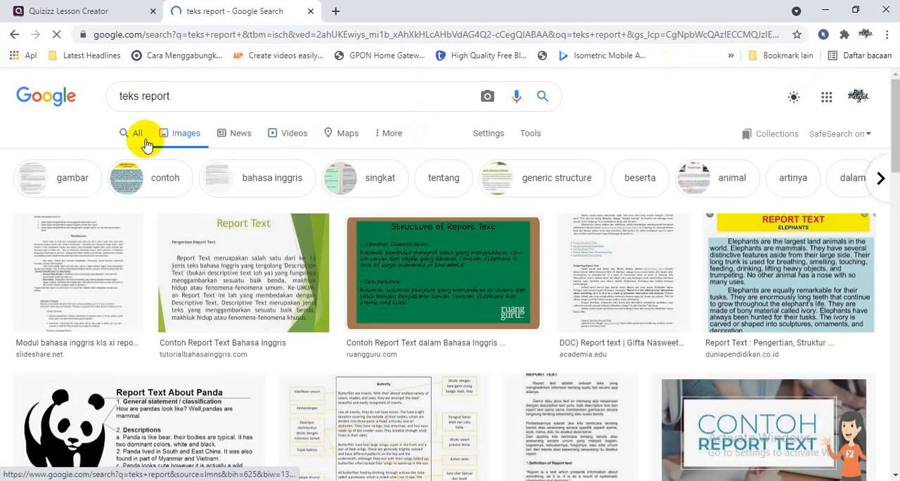
left_click(144, 140)
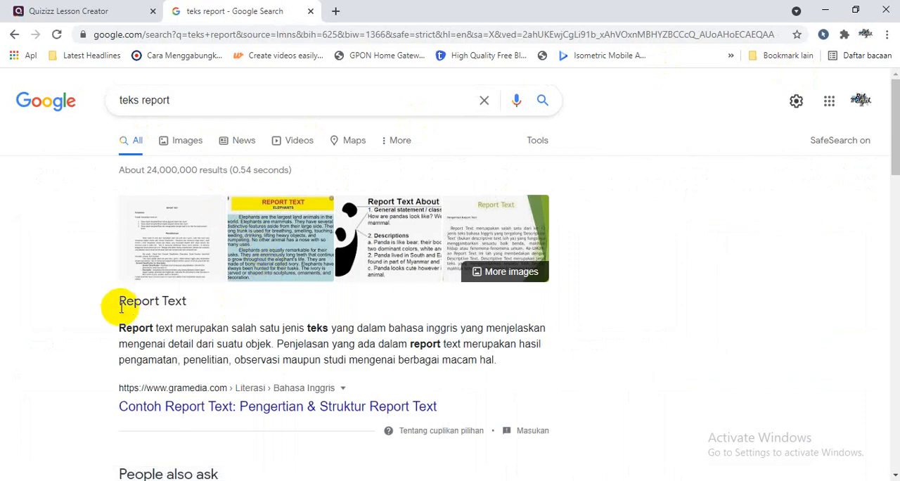
Copy the "Report Text" definition from the Google result and paste it as slide 2's body text in the Quizizz lesson
left_click_drag(120, 300, 465, 350)
key("ctrl+c")
right_click(465, 350)
left_click(475, 356)
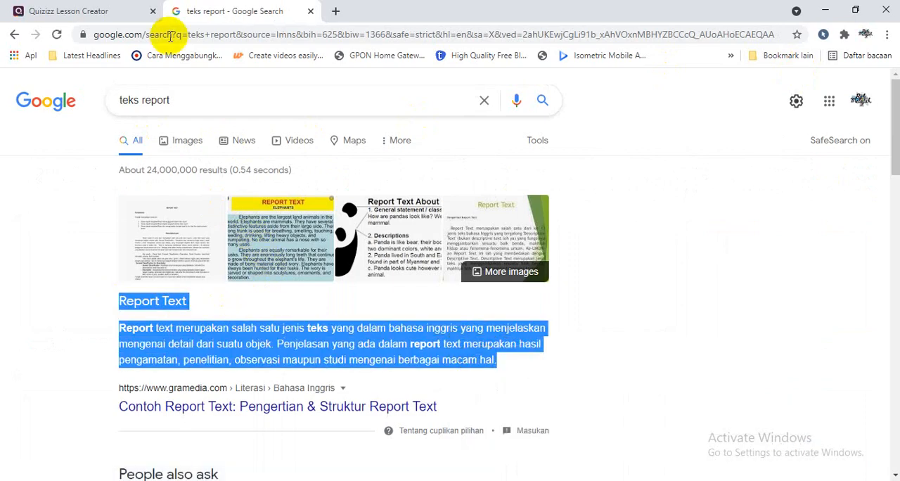
left_click(96, 9)
left_click(689, 280)
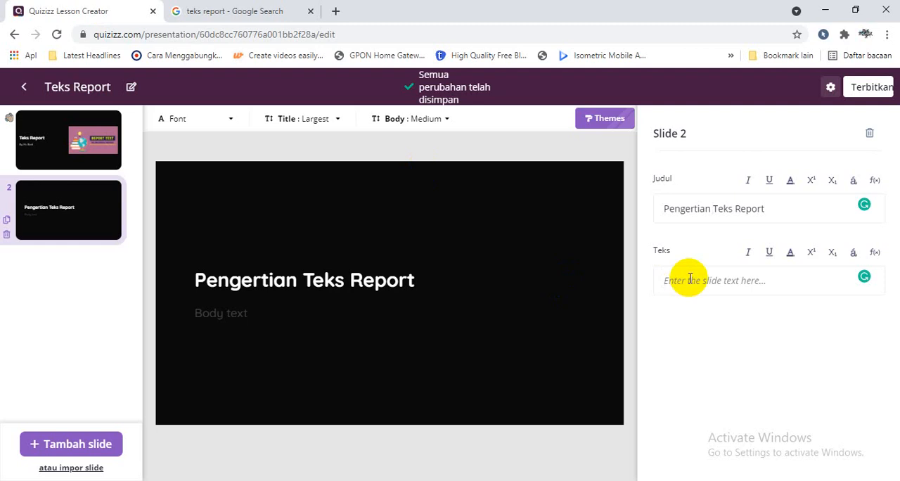
key("ctrl+v")
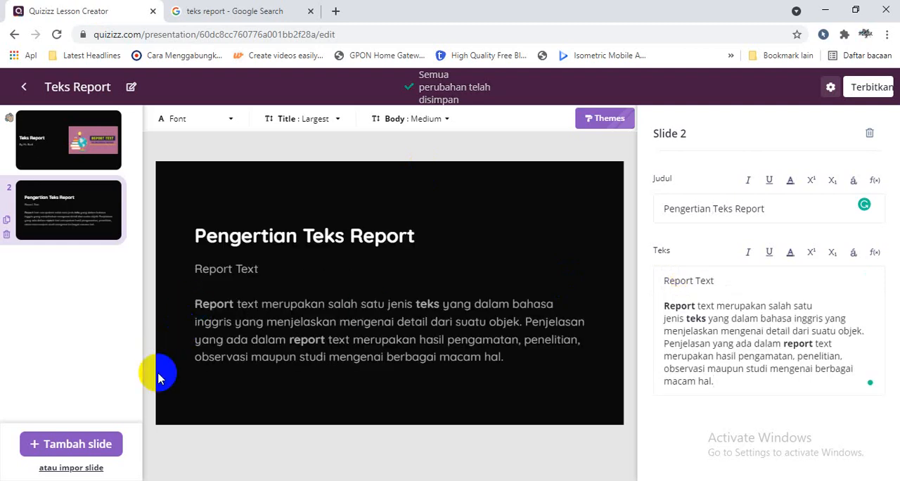
Add a multiple-choice question as the third slide with the question "Teks report adalah?"
left_click(84, 445)
left_click_drag(272, 274, 268, 357)
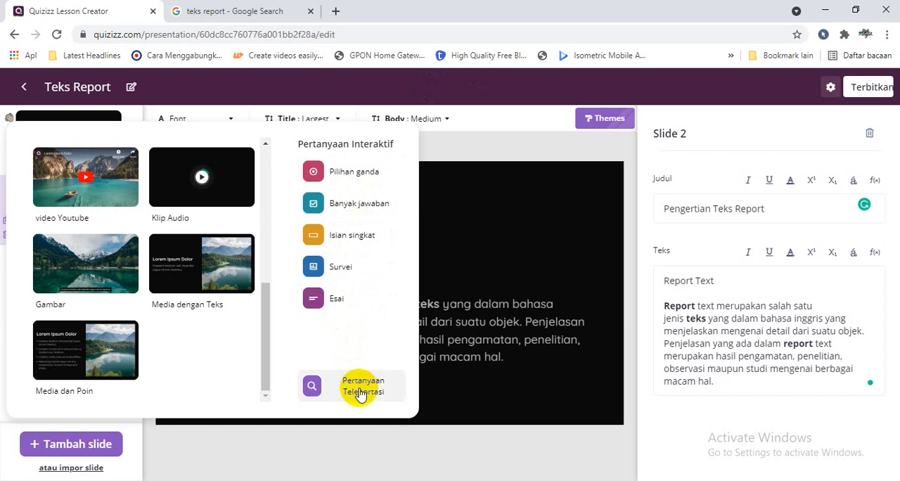
left_click(352, 175)
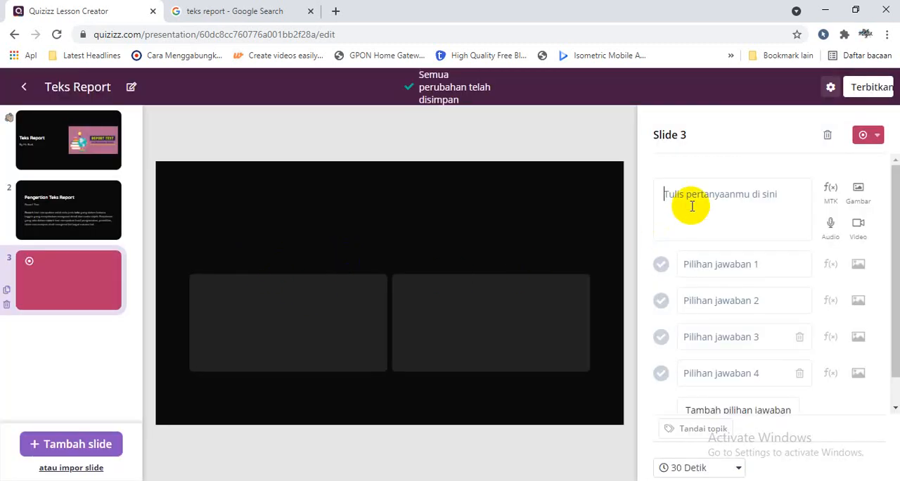
left_click(692, 206)
type("T")
key("BackSpace")
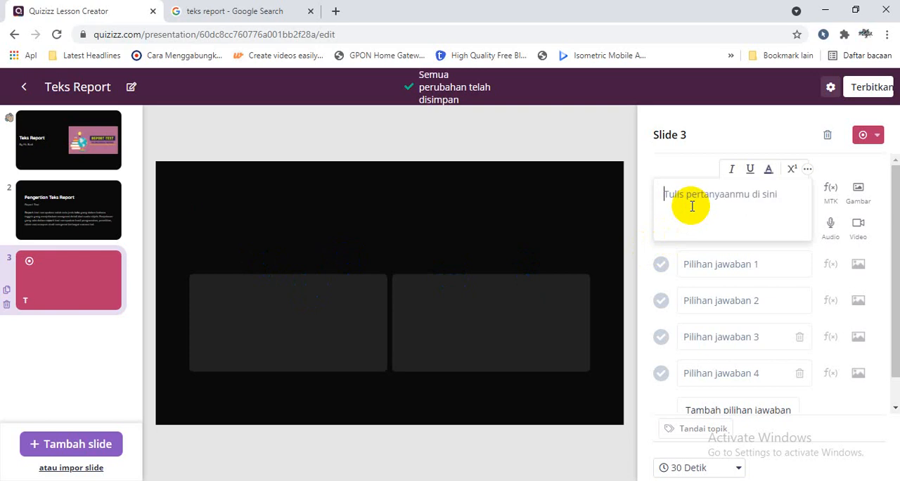
type("Contoh Tes")
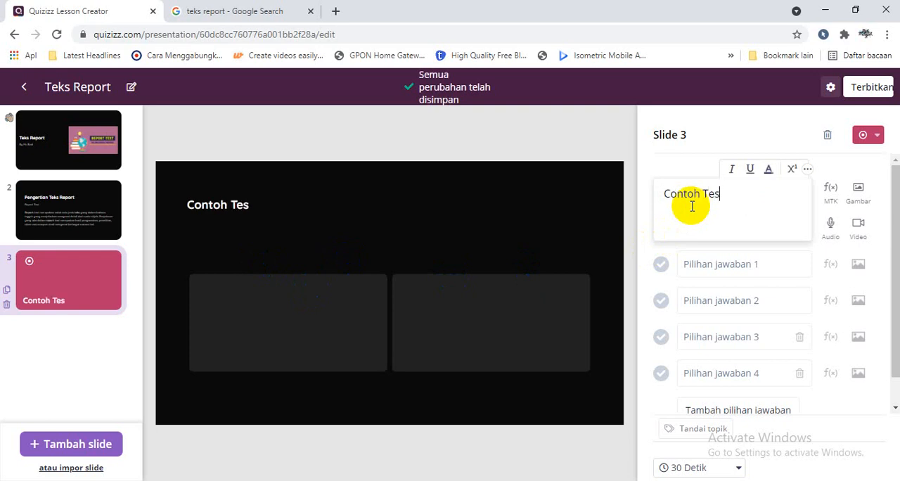
key("BackSpace")
key("BackSpace")
key("BackSpace")
key("BackSpace")
key("BackSpace")
key("BackSpace")
key("BackSpace")
key("BackSpace")
key("BackSpace")
key("BackSpace")
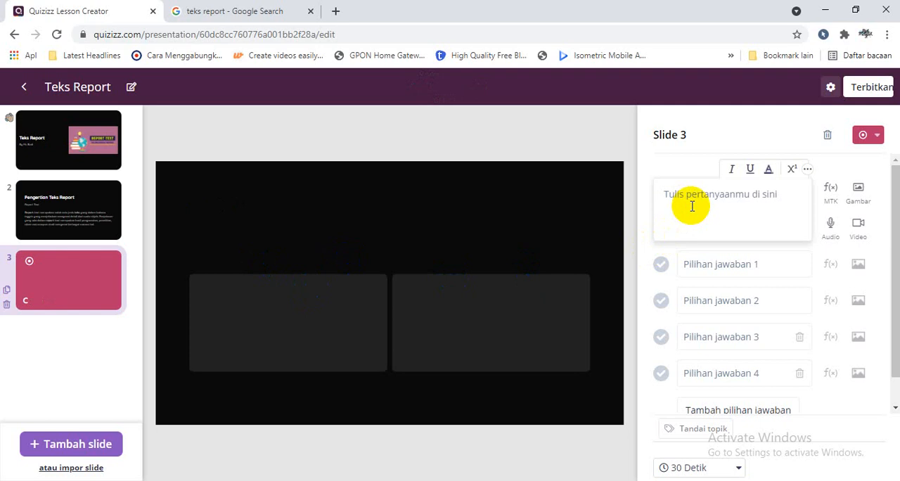
type("Te")
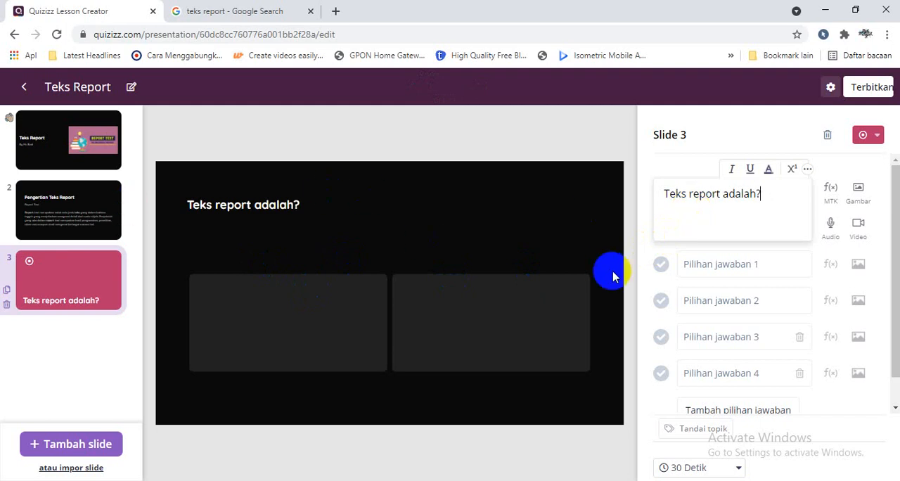
Fill the first three answer options with "cerita masa lalu", "tentang prosedur membuat sesuatu" and "gejala alam"
left_click(739, 271)
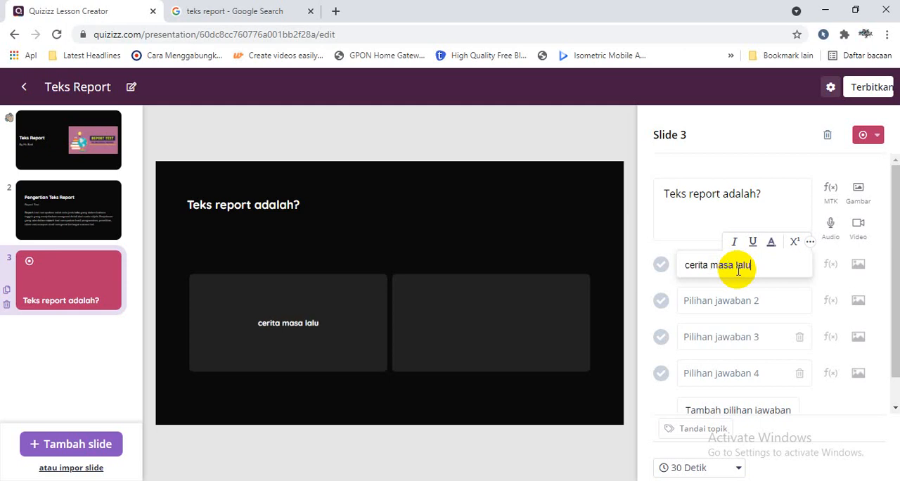
type("cerita masa lalu")
left_click(719, 305)
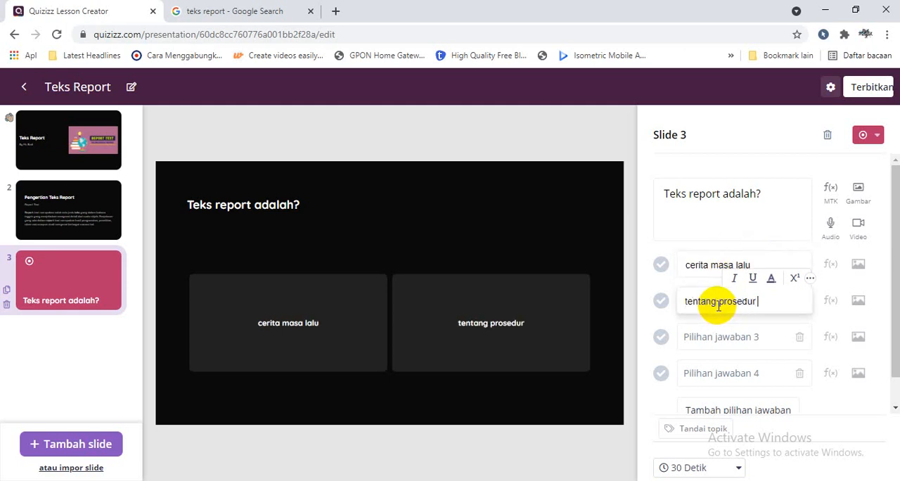
type("tentang prosedur membuat sesu")
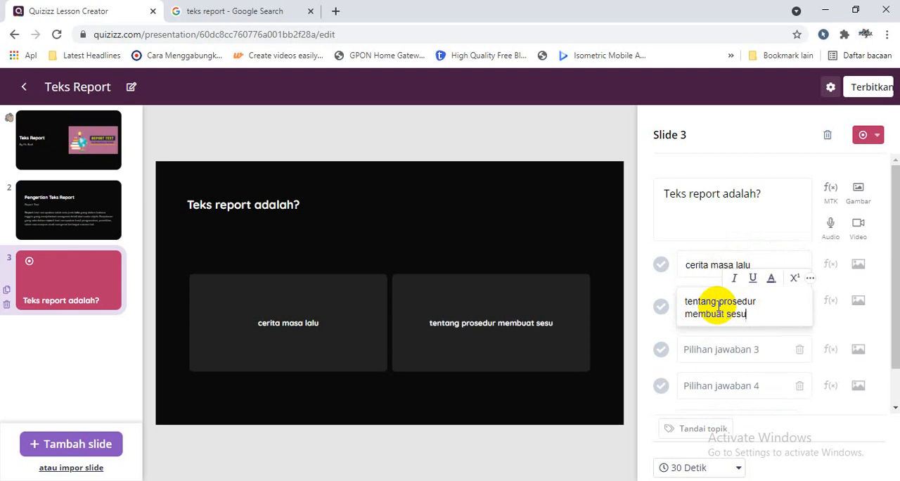
type("atu")
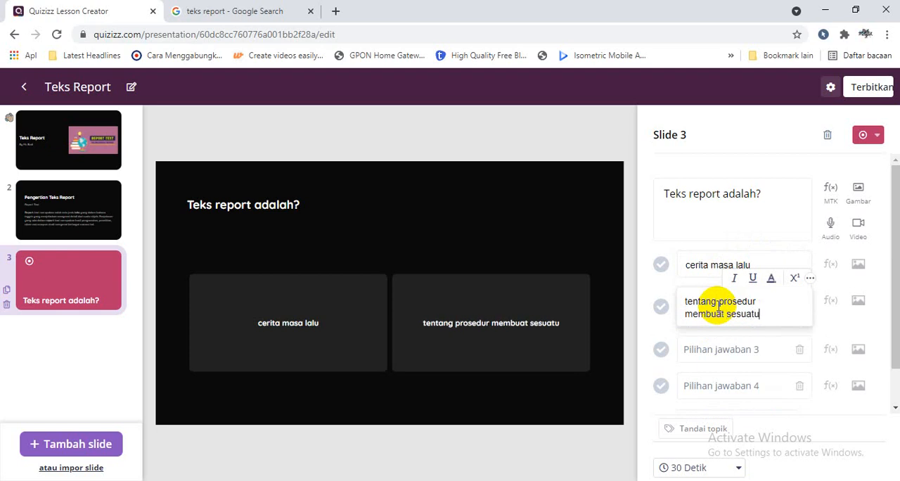
left_click(720, 348)
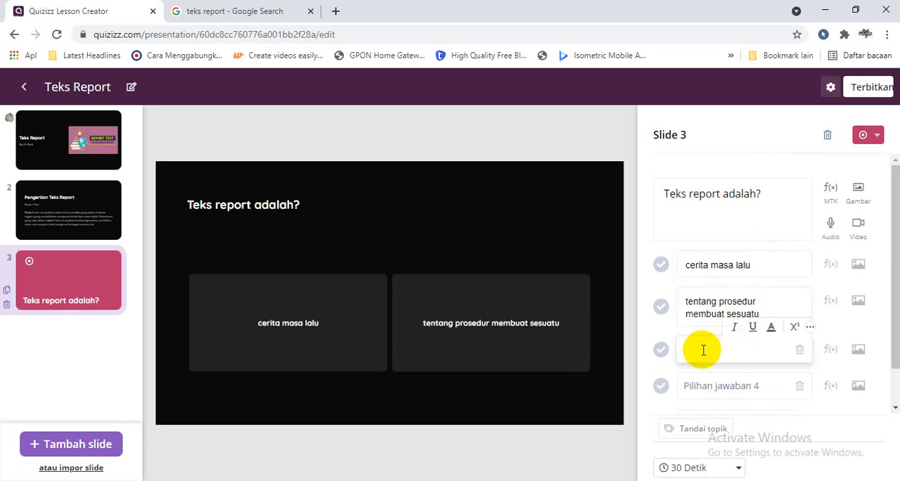
type("gej")
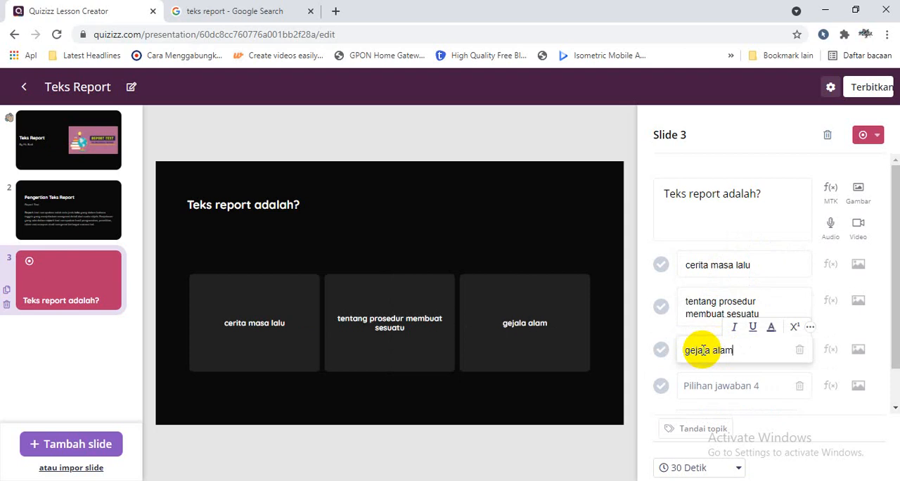
type("ala alam")
Copy "hasil pengamatan" from the Google result into the fourth answer option and mark that option as correct
left_click(692, 383)
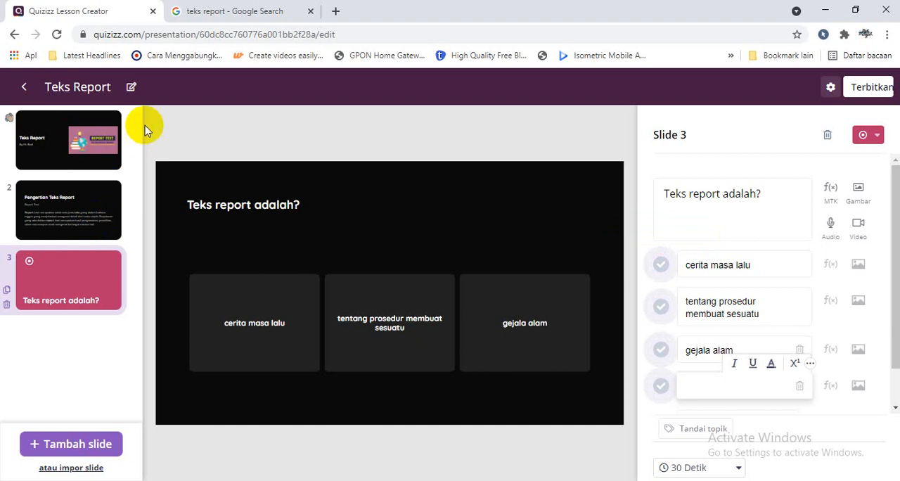
left_click(217, 20)
left_click(325, 322)
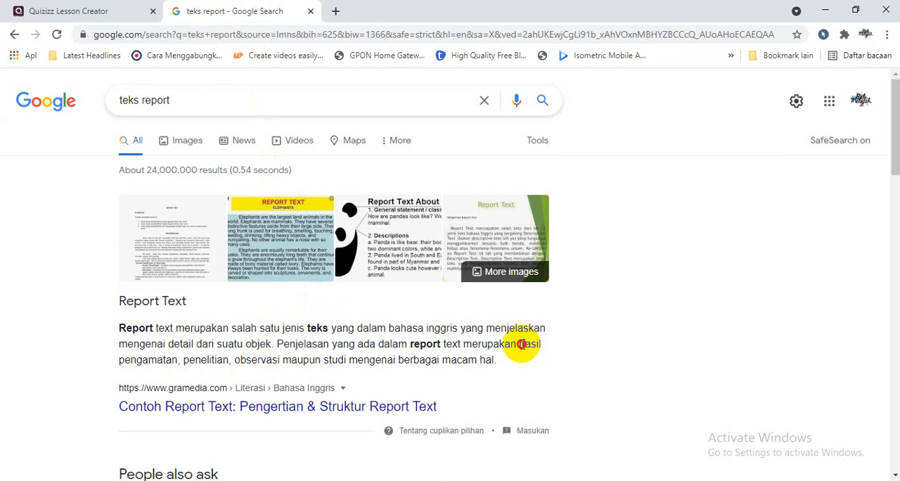
left_click_drag(521, 344, 181, 363)
key("ctrl+c")
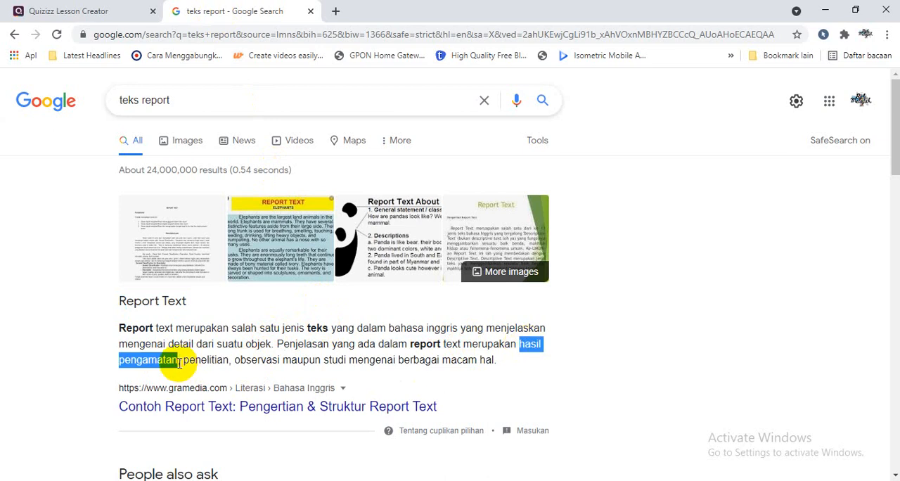
left_click(58, 12)
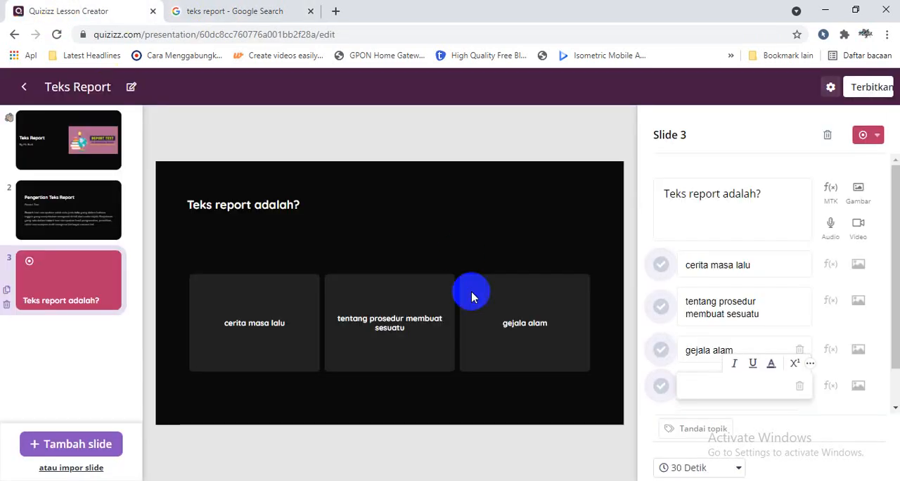
left_click(731, 387)
key("ctrl+v")
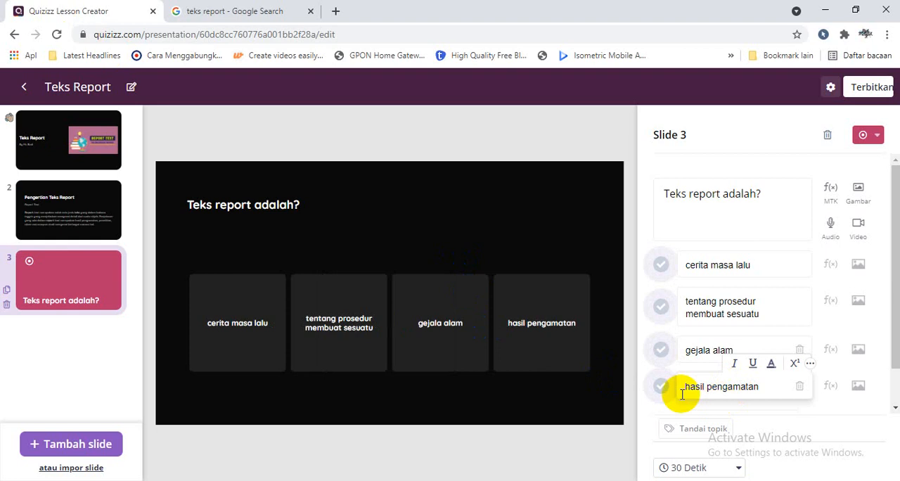
scroll(897, 336, "down", 1)
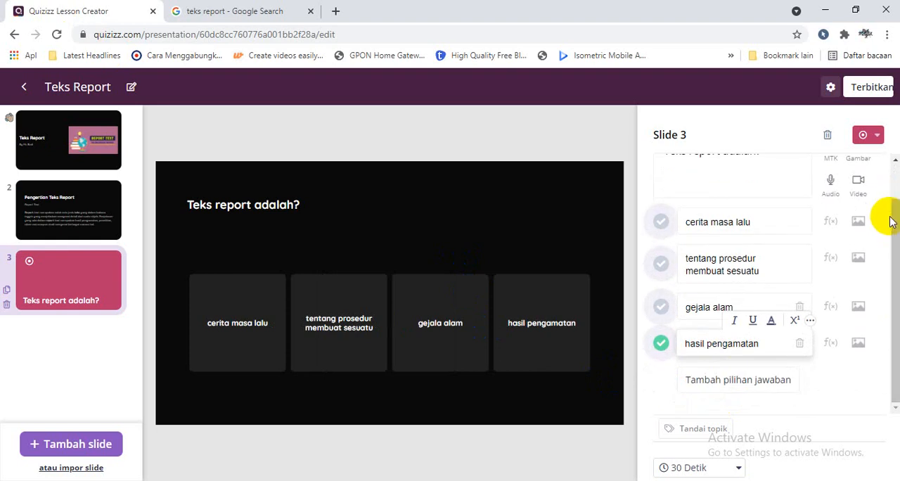
scroll(890, 217, "up", 1)
left_click(569, 221)
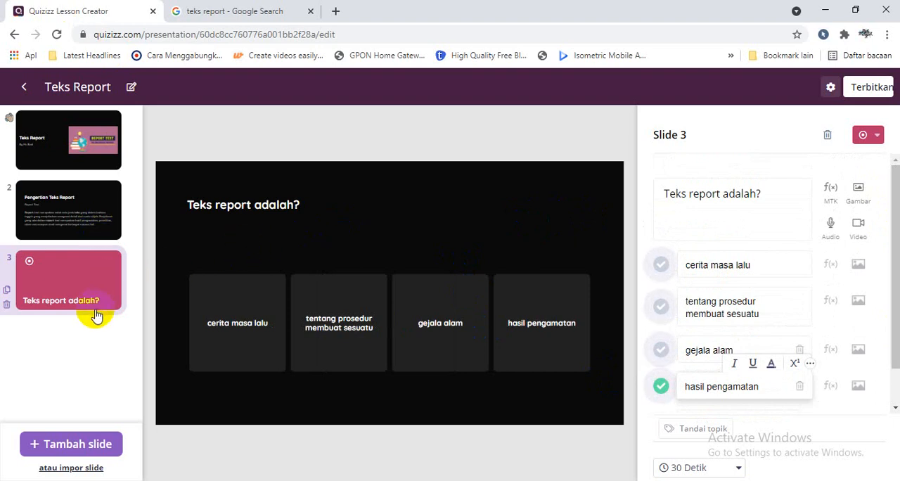
Add a multiple-answer question (Banyak jawaban) as the fourth slide and place the cursor in its question text
left_click(102, 448)
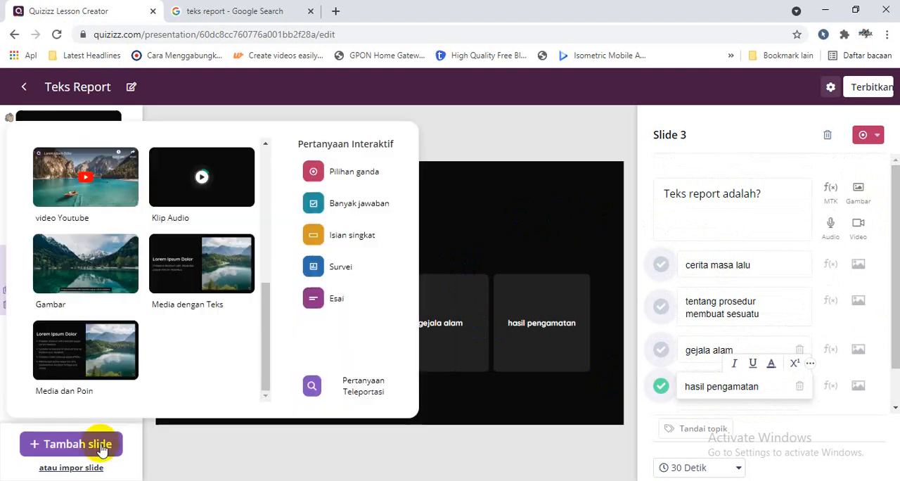
left_click(346, 203)
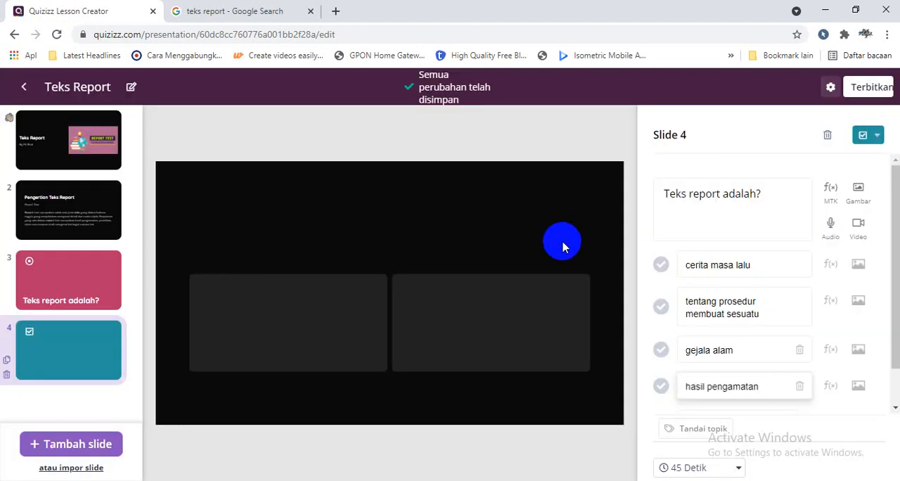
left_click(709, 197)
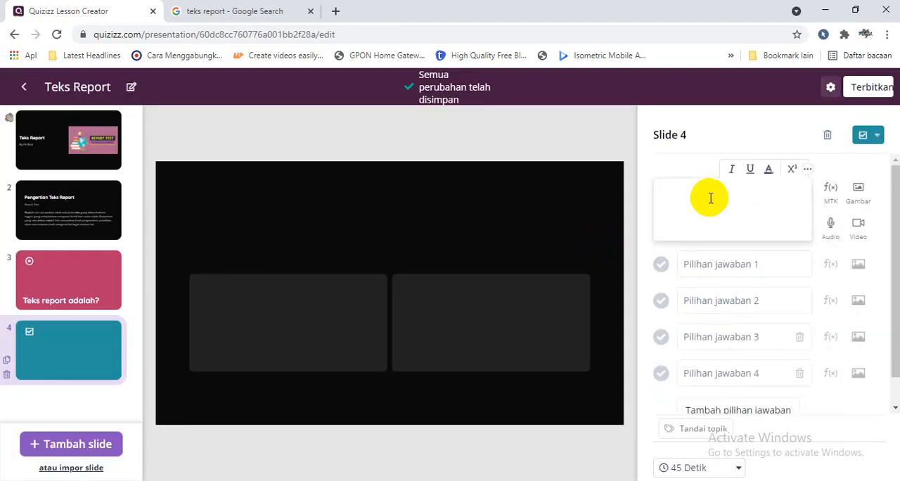
Open the Gramedia report text article from the Google results and copy its heading "Unsur Kebahasaan / Language Feature Report Text"
left_click(270, 11)
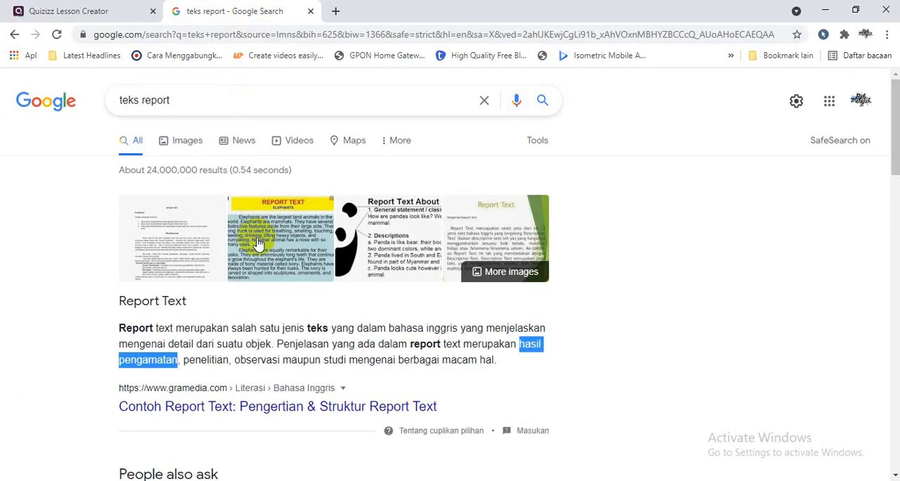
left_click(256, 405)
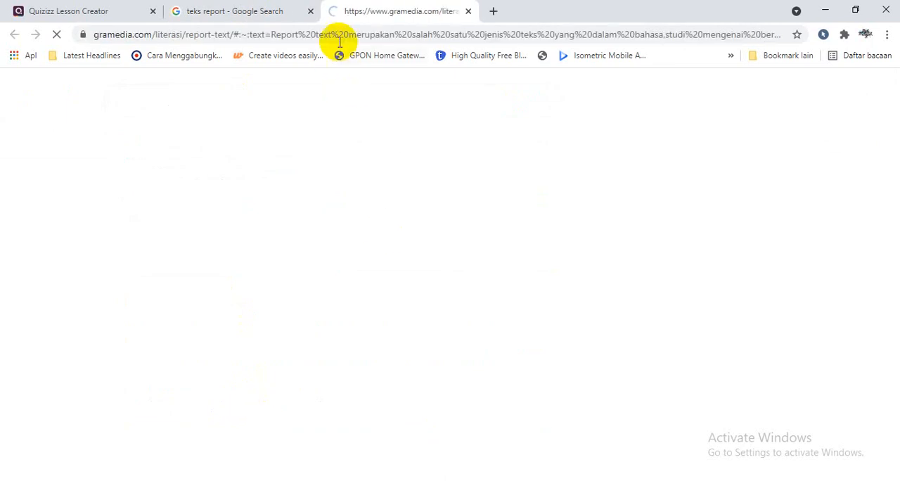
left_click(311, 12)
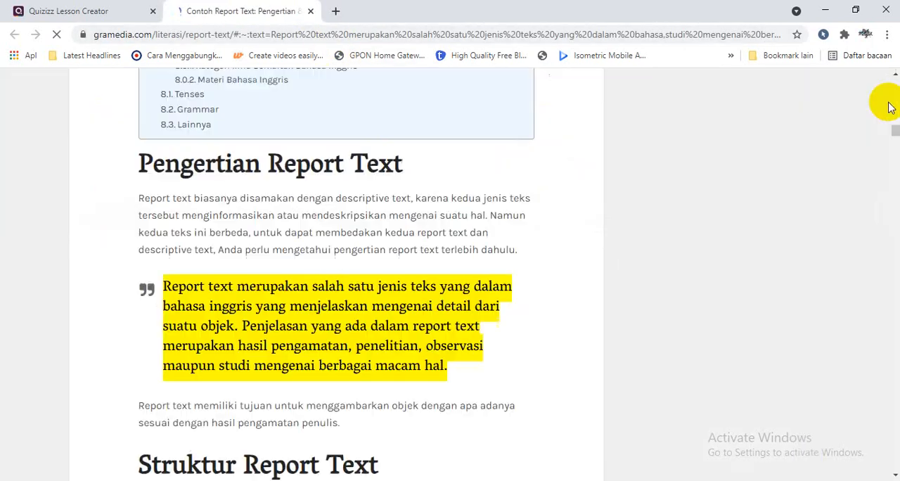
left_click_drag(896, 137, 896, 154)
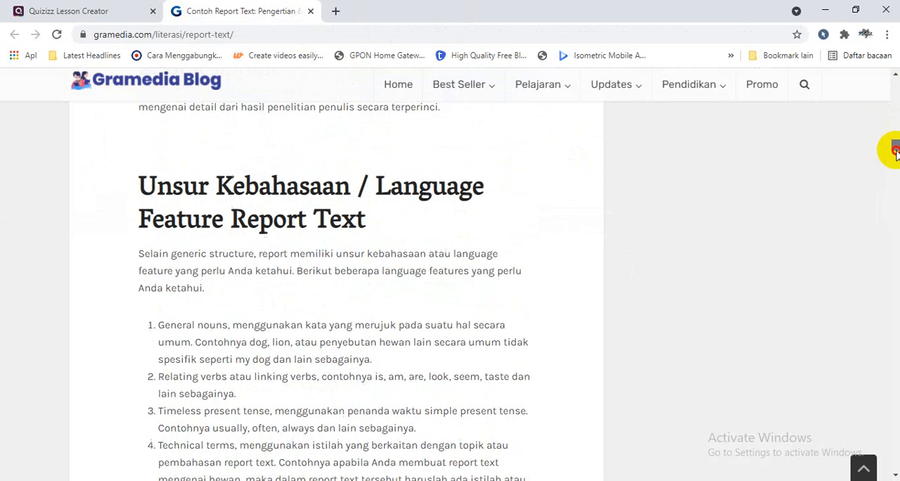
left_click_drag(138, 186, 372, 211)
right_click(355, 216)
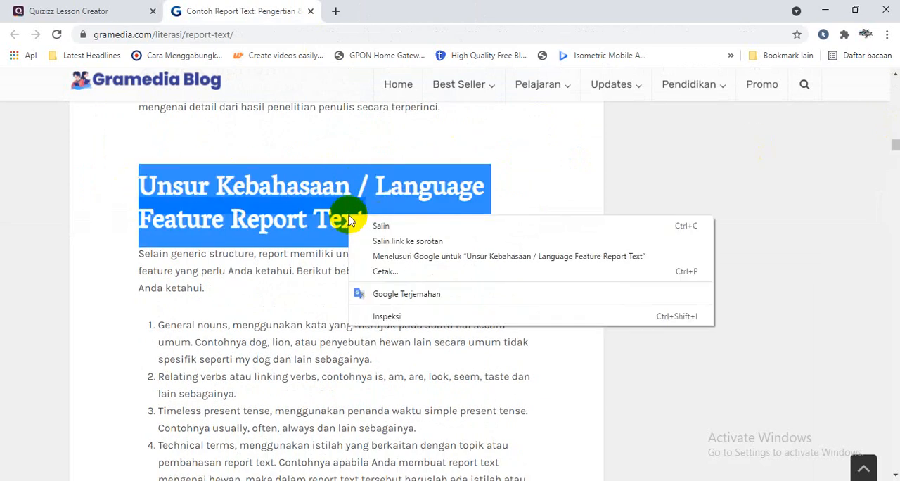
left_click(383, 225)
Back in the Quizizz lesson, paste the copied heading as slide 4's question and append "antara lain pilih dua!"
left_click(42, 11)
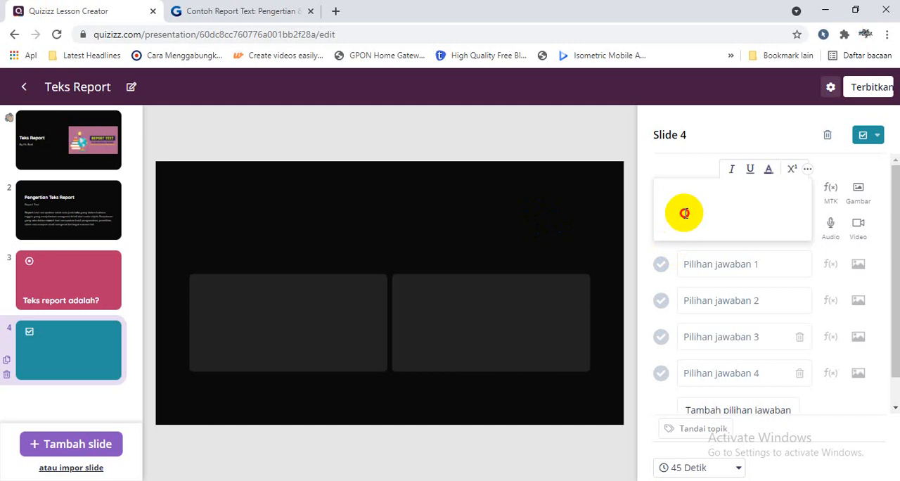
key("ctrl+v")
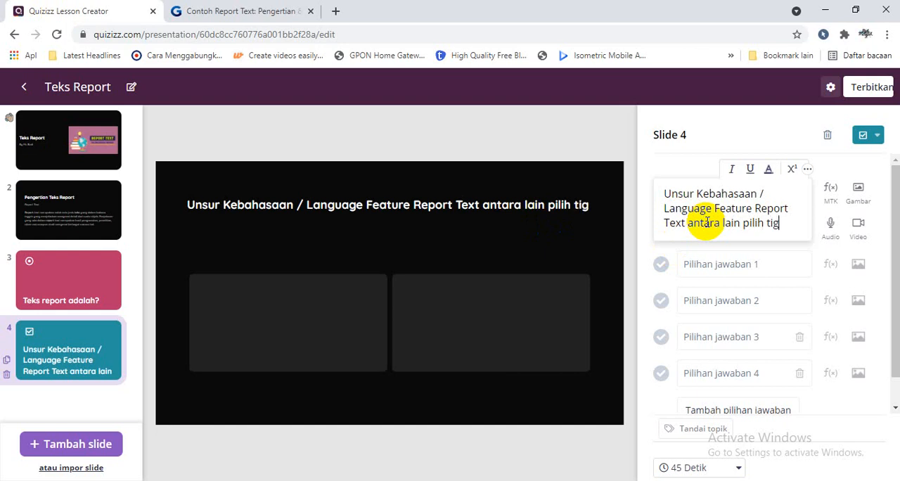
type("antara lain pilih dua!")
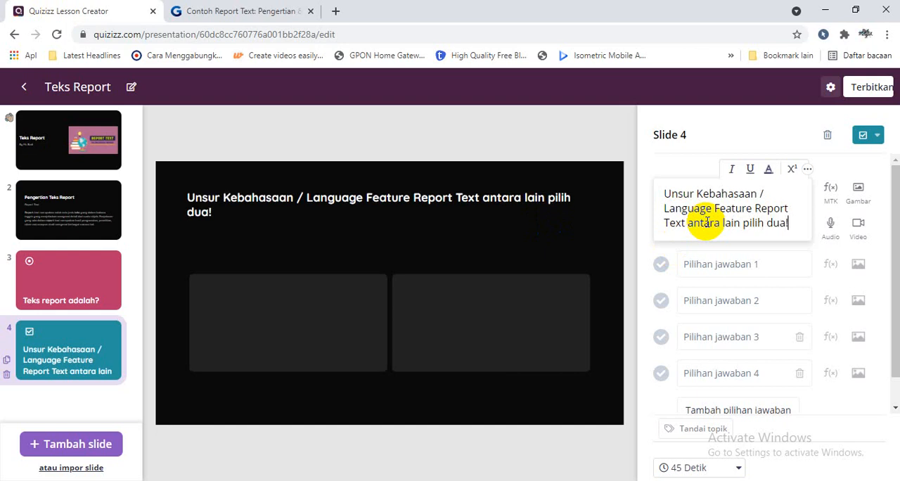
Copy the "General nouns" list item from the Gramedia article and paste it into slide 4's first answer option in Quizizz
left_click(243, 10)
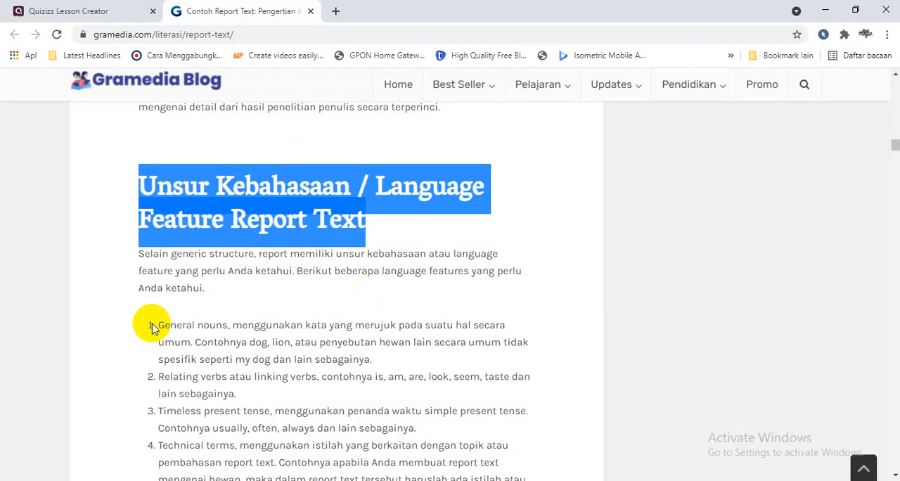
left_click_drag(156, 324, 412, 354)
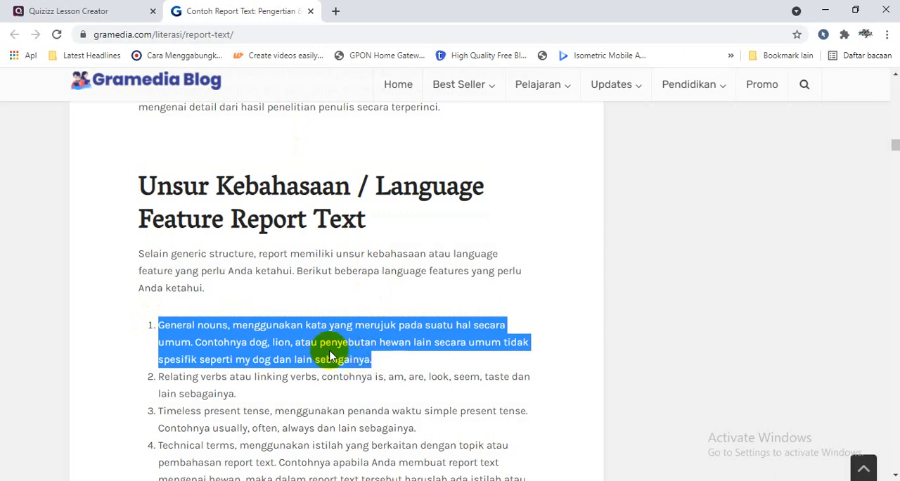
right_click(325, 357)
left_click(354, 361)
left_click(91, 12)
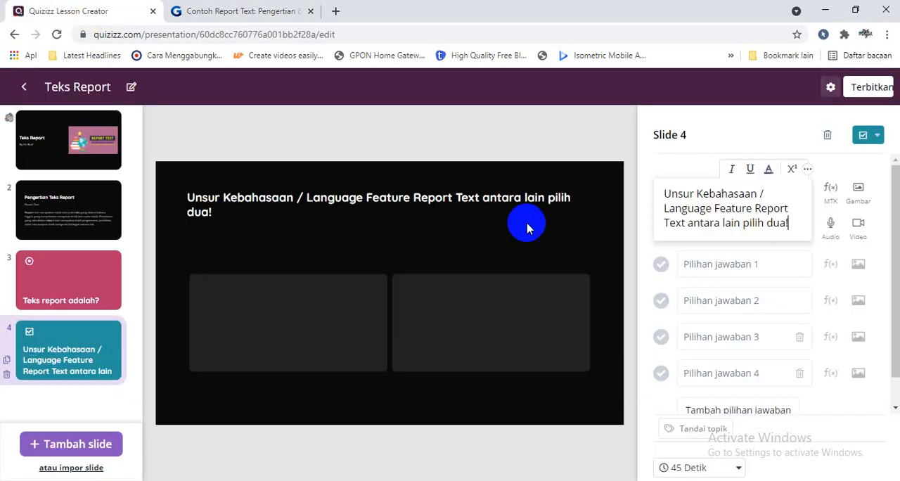
left_click(694, 265)
key("ctrl+v")
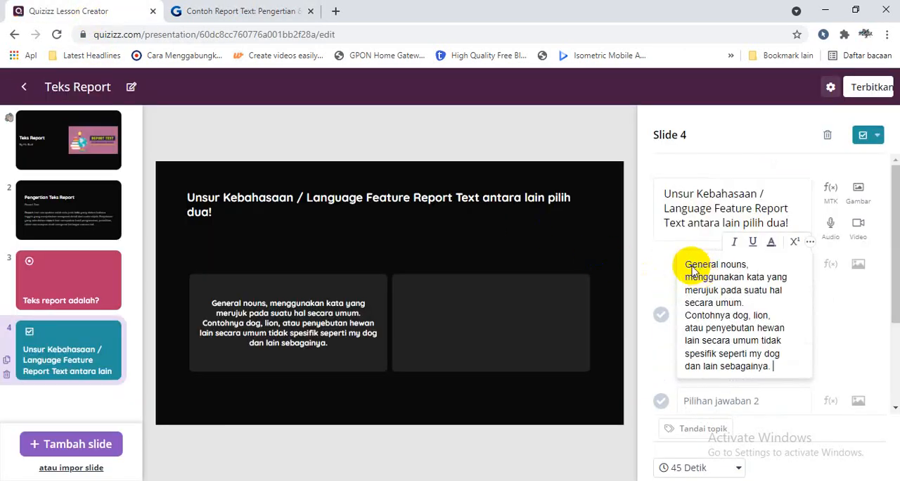
Copy the "Relating verbs atau linking verbs" list item from the Gramedia article into slide 4's second answer option
left_click(232, 8)
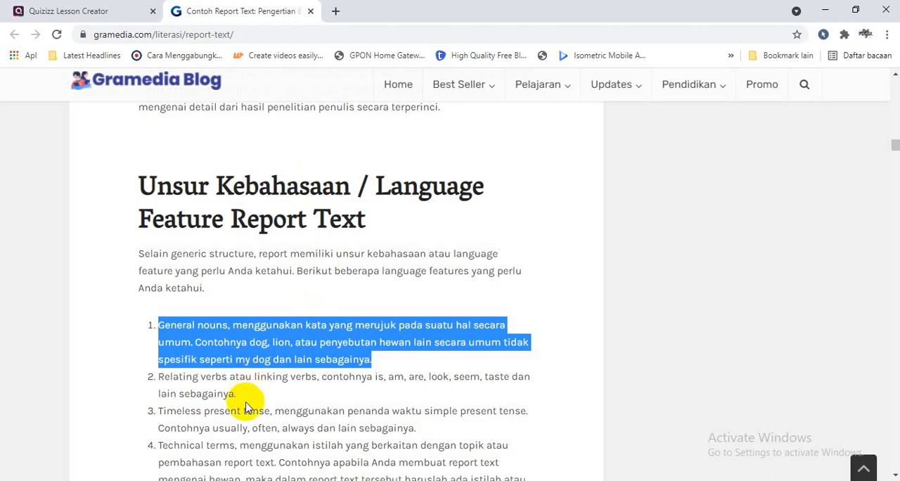
left_click_drag(417, 428, 247, 395)
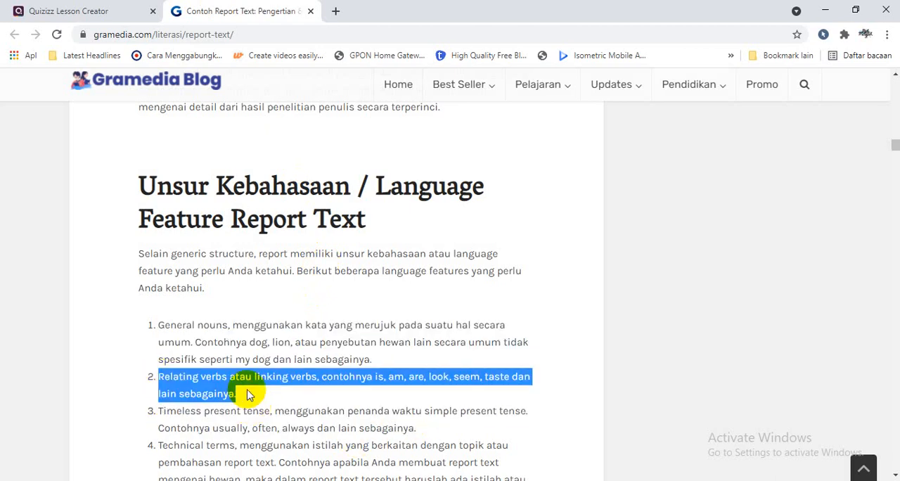
left_click(62, 10)
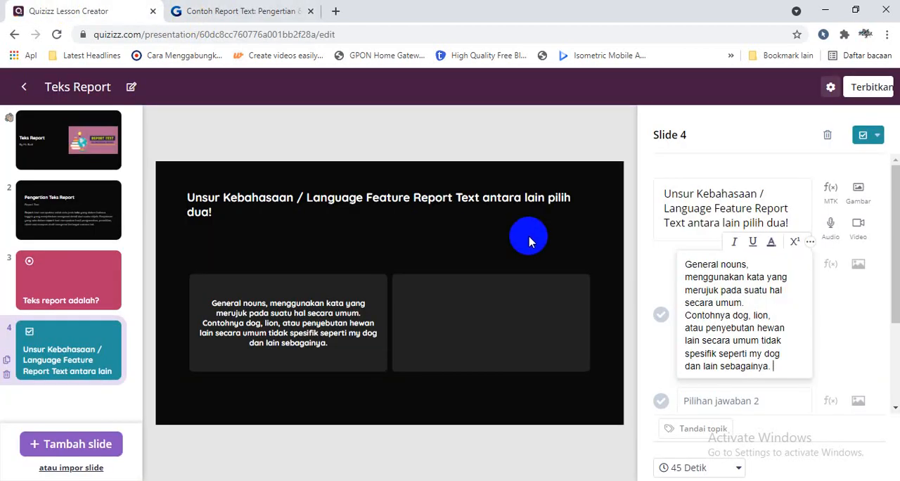
left_click(724, 401)
key("ctrl+v")
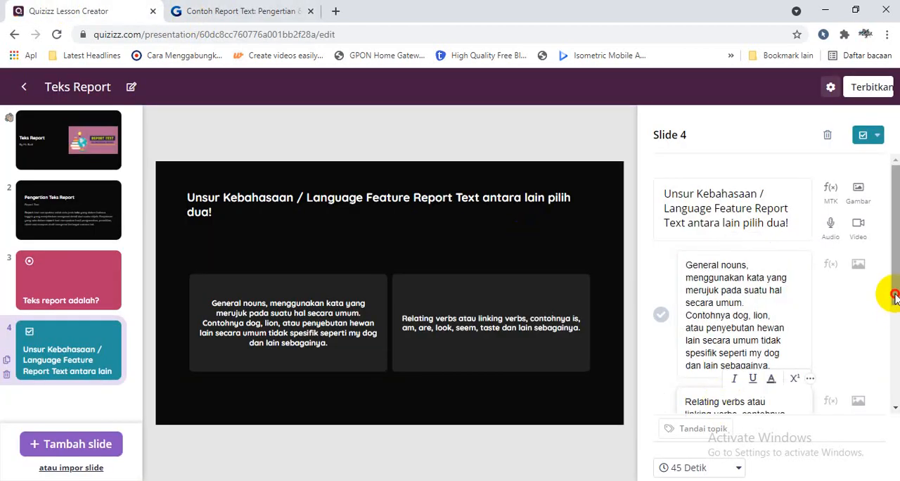
Mark the "General nouns" and "Relating verbs" options of slide 4 as correct answers
scroll(893, 292, "down", 1)
left_click(662, 362)
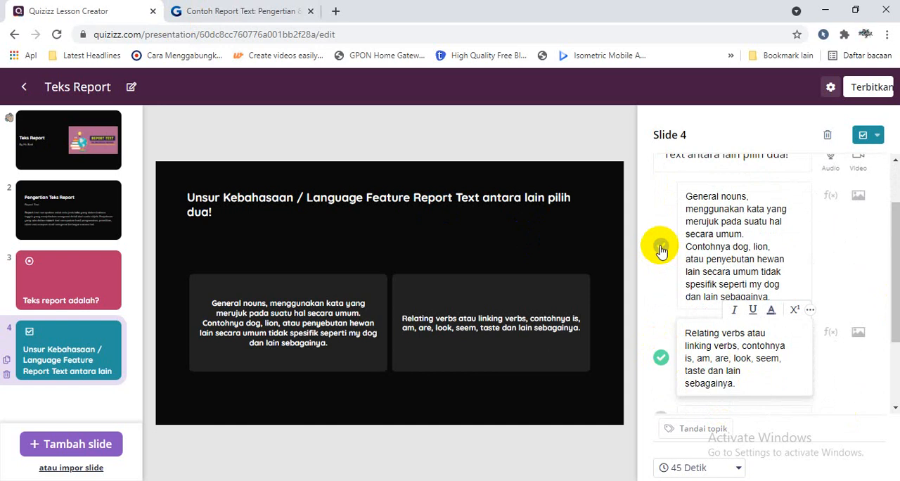
left_click(659, 246)
Consult the tense item in the Gramedia article and enter "simple past tense" as slide 4's third answer option
left_click_drag(894, 316, 893, 392)
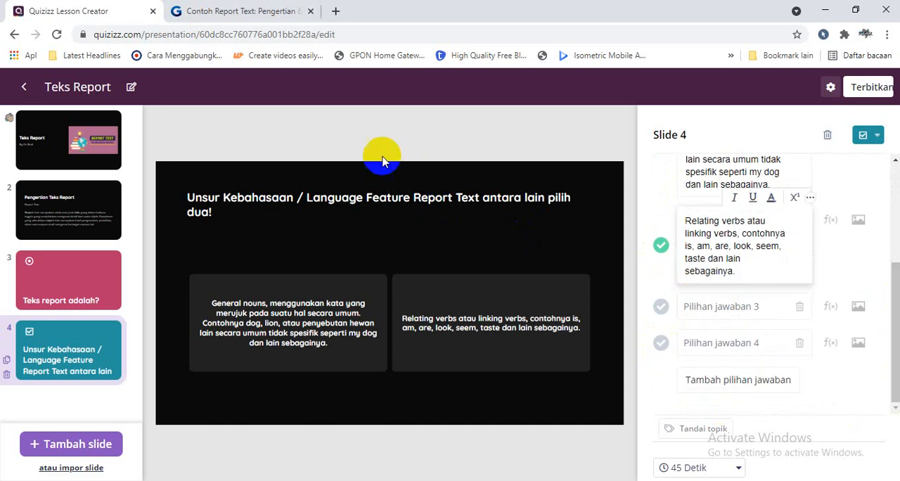
left_click(243, 12)
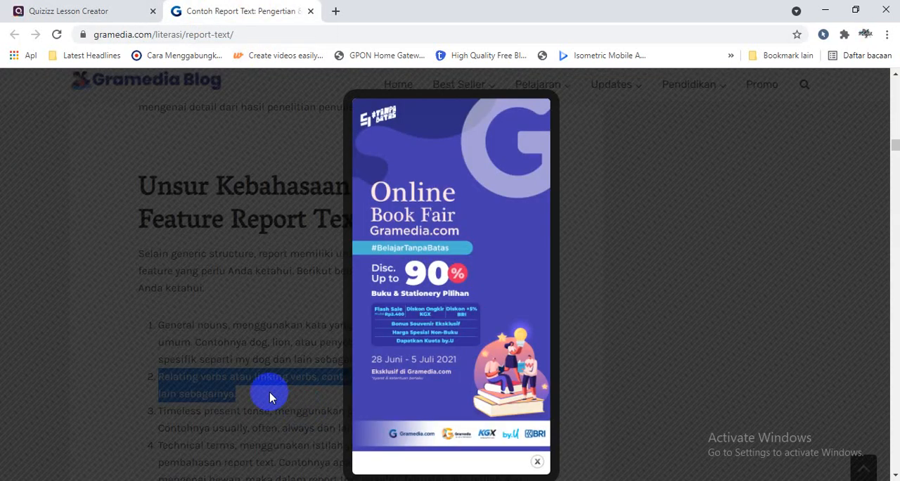
left_click(631, 311)
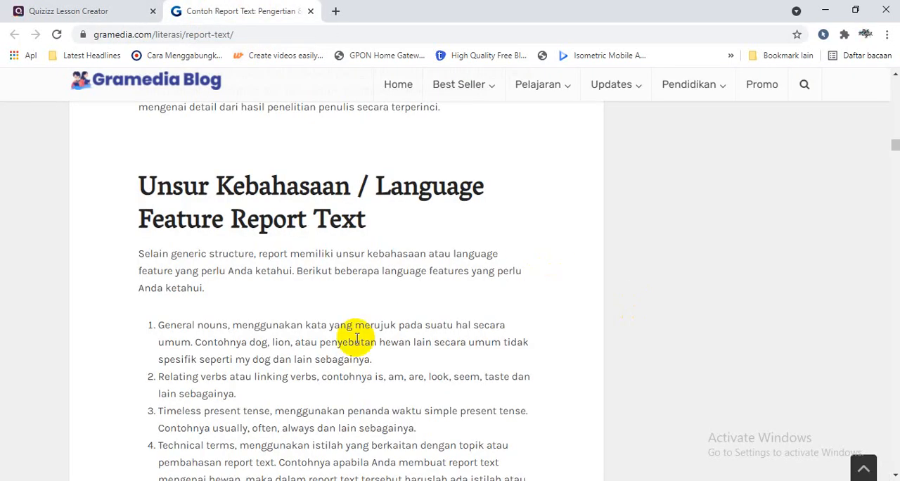
left_click_drag(158, 411, 272, 412)
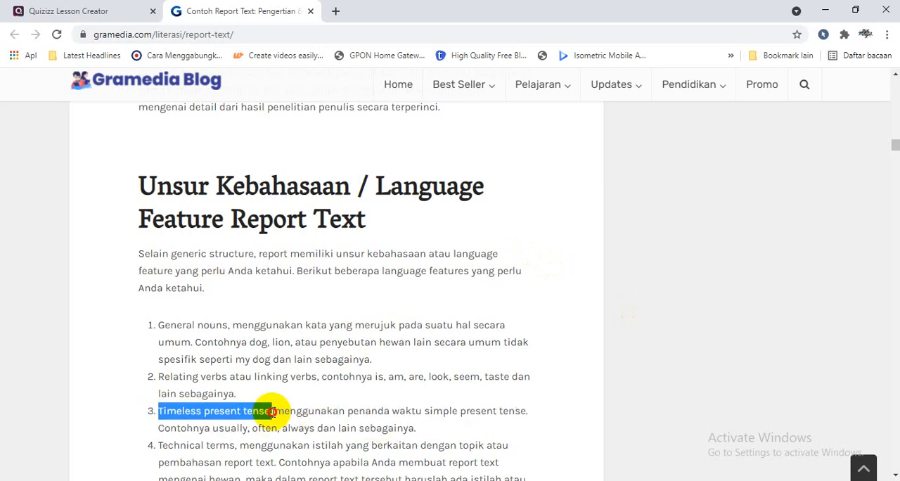
left_click(90, 11)
left_click(692, 307)
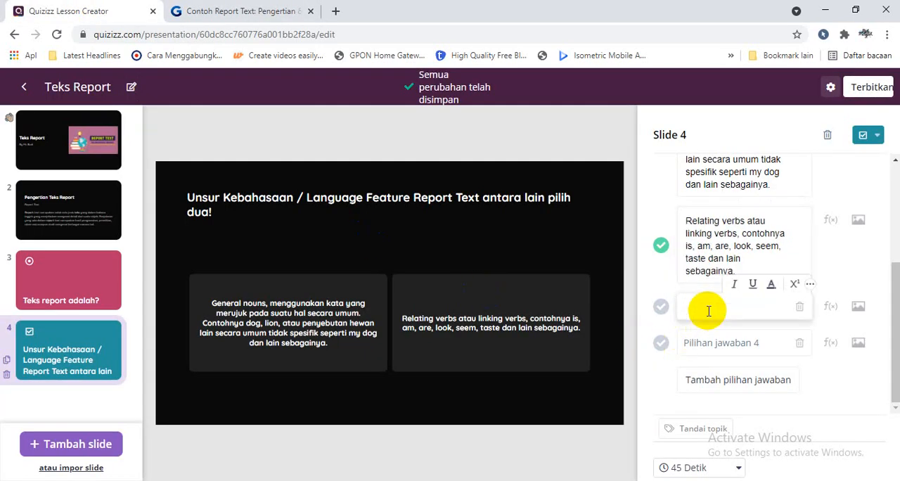
type("simple pas")
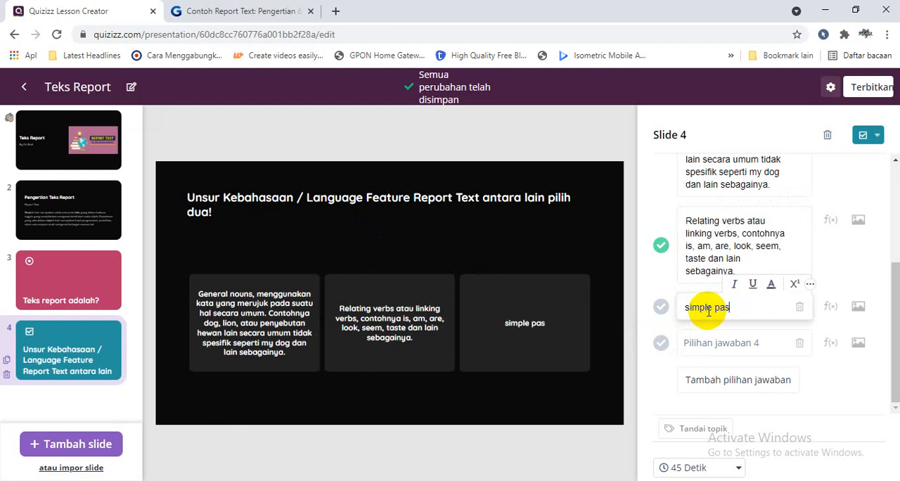
type("t tense")
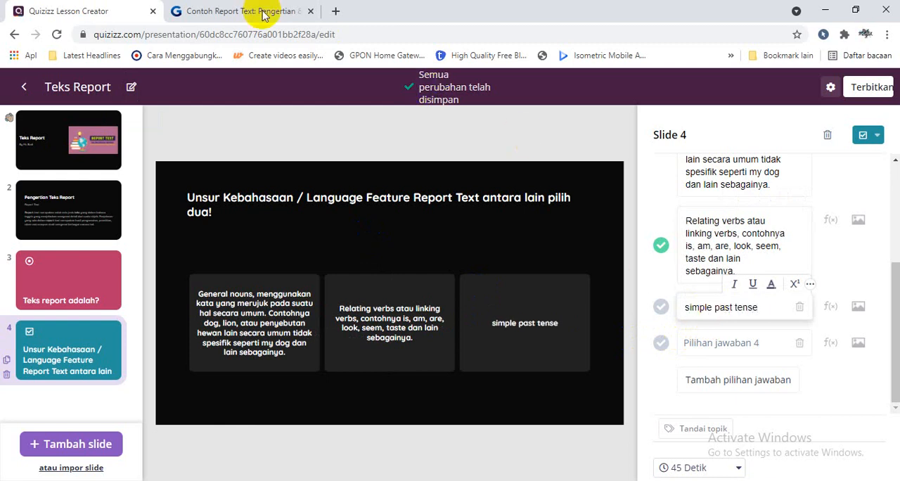
Copy the first Ciri-Ciri Report Text item from the article into the fourth option and reword it as "Report text berisi mengenai imajinasi"
left_click(291, 11)
scroll(887, 153, "down", 5)
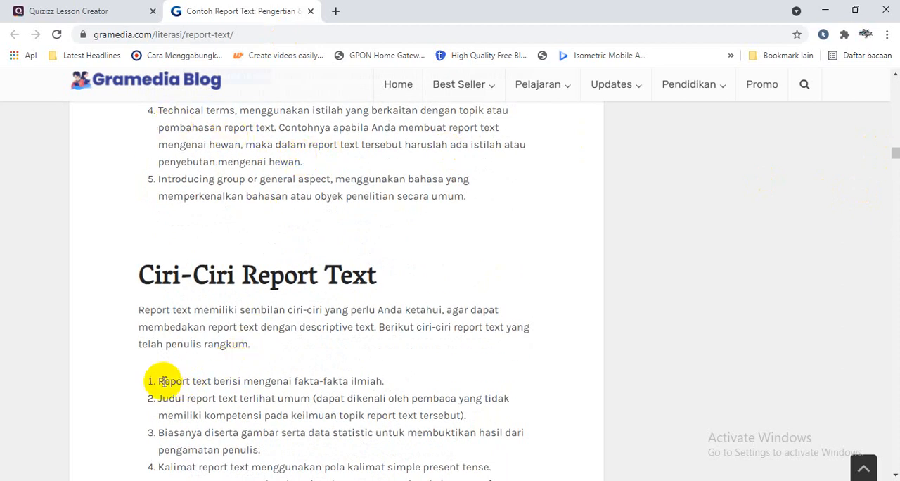
left_click_drag(164, 381, 377, 381)
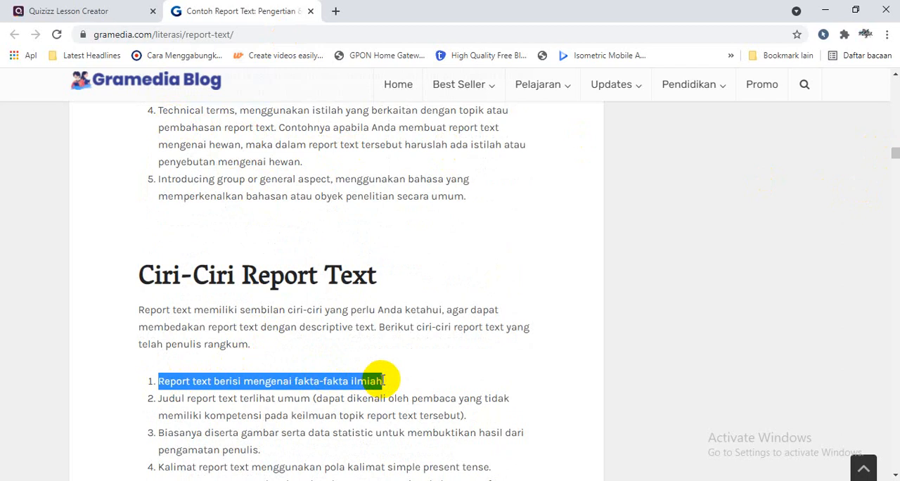
left_click(69, 11)
left_click(698, 344)
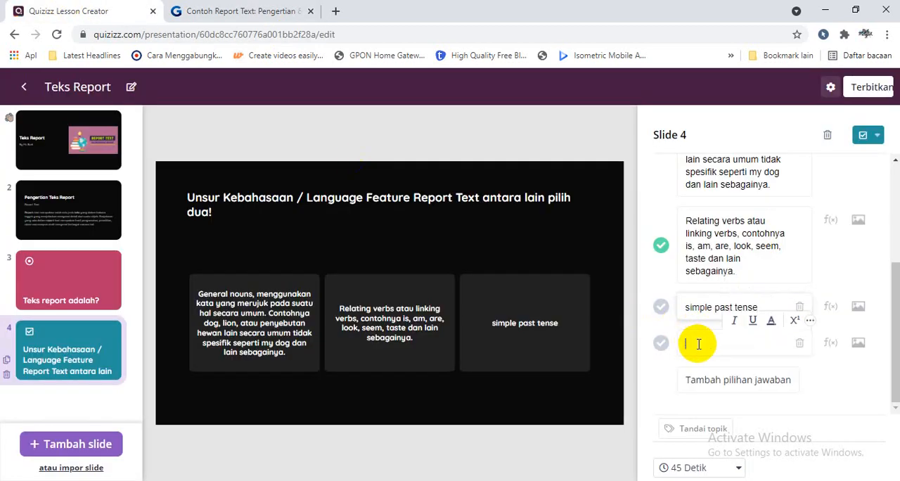
key("ctrl+v")
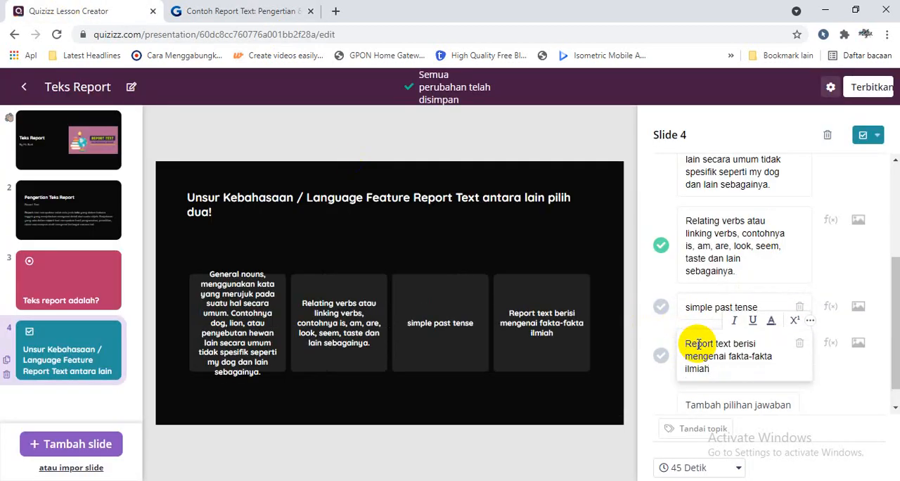
left_click_drag(733, 356, 739, 366)
type("imajinas")
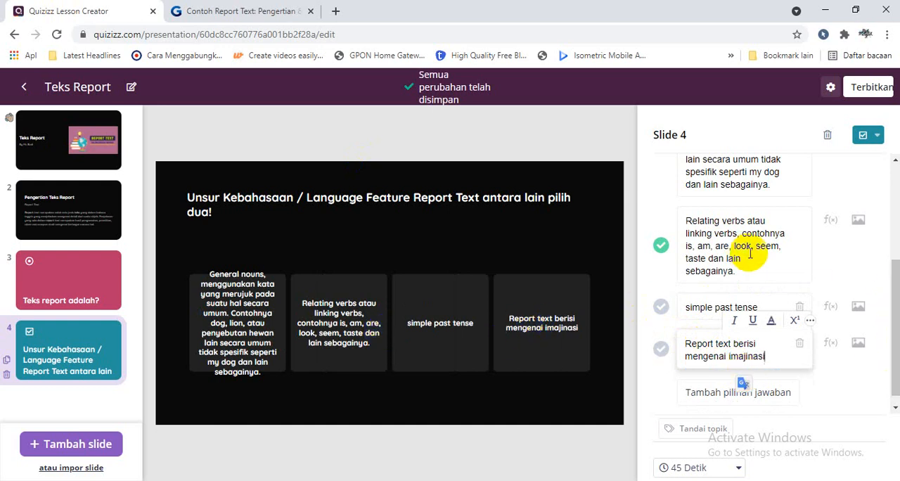
Shorten slide 4's first option to "General nouns, m" and its second option to "Relating verbs"
left_click_drag(898, 266, 896, 177)
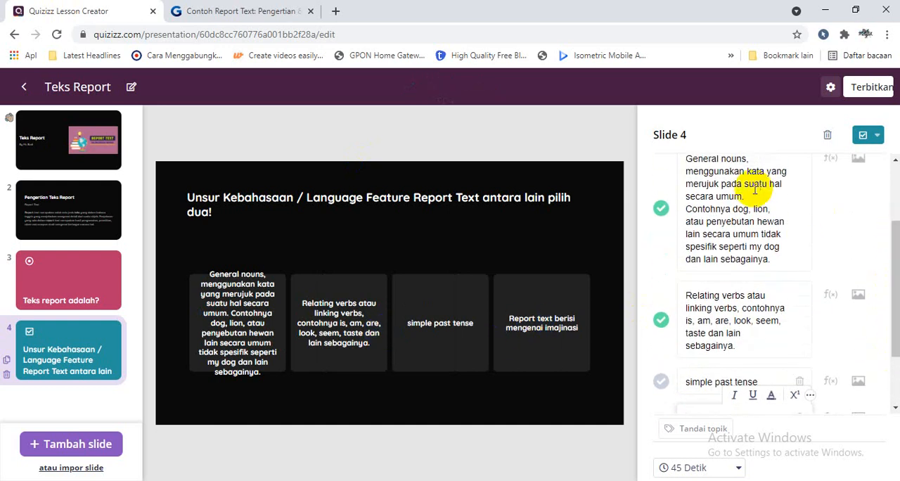
left_click_drag(695, 171, 779, 256)
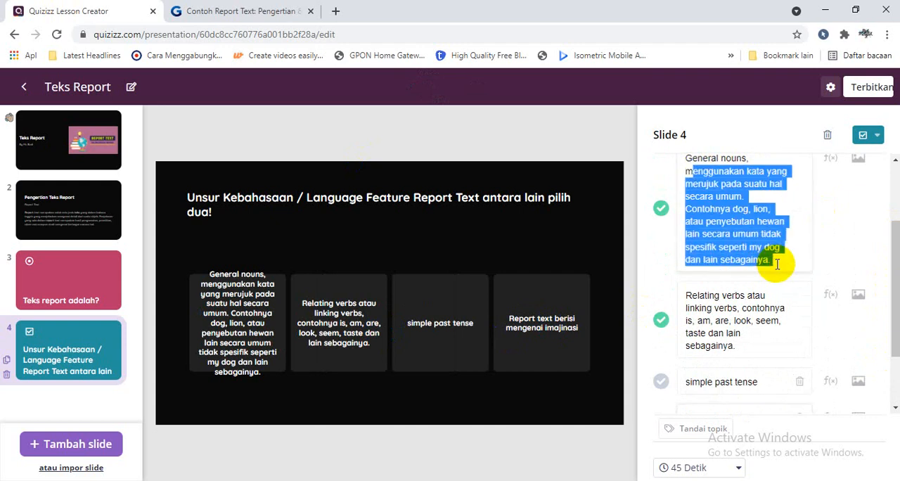
key("BackSpace")
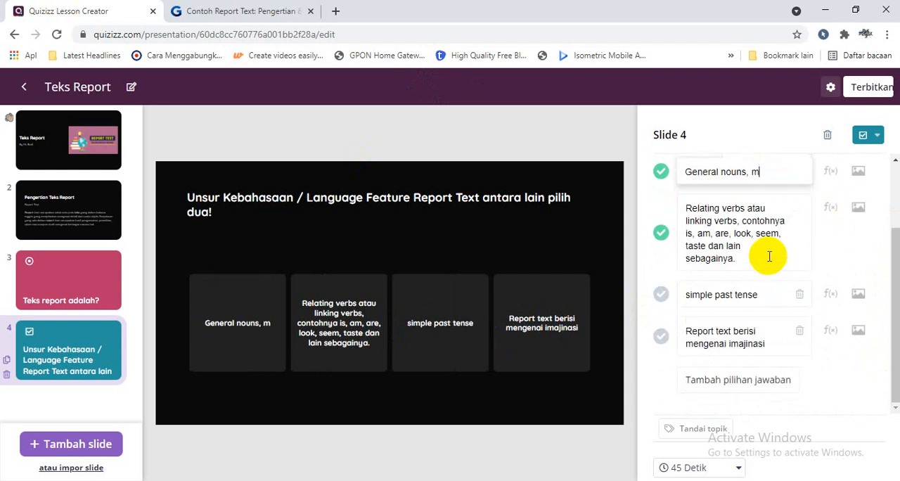
left_click_drag(749, 209, 765, 273)
key("BackSpace")
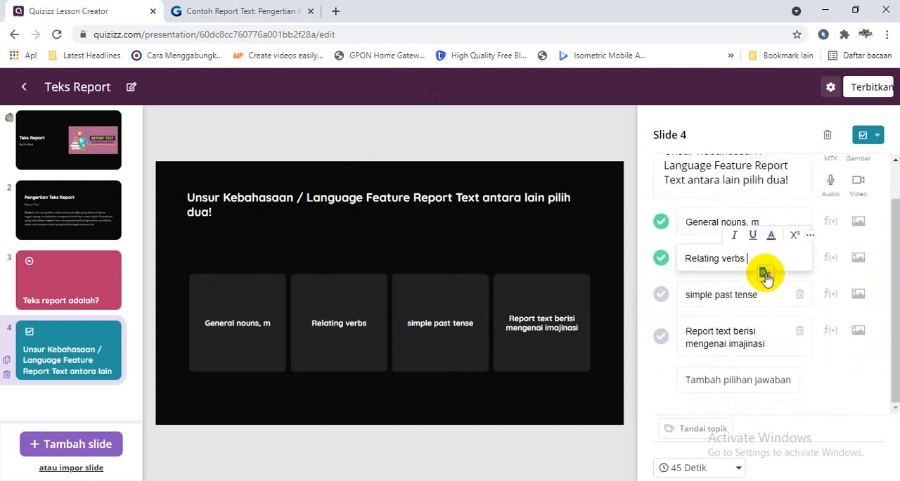
Add a short-answer question (Isian singkat) as the fifth slide and place the cursor in its question text
left_click(90, 438)
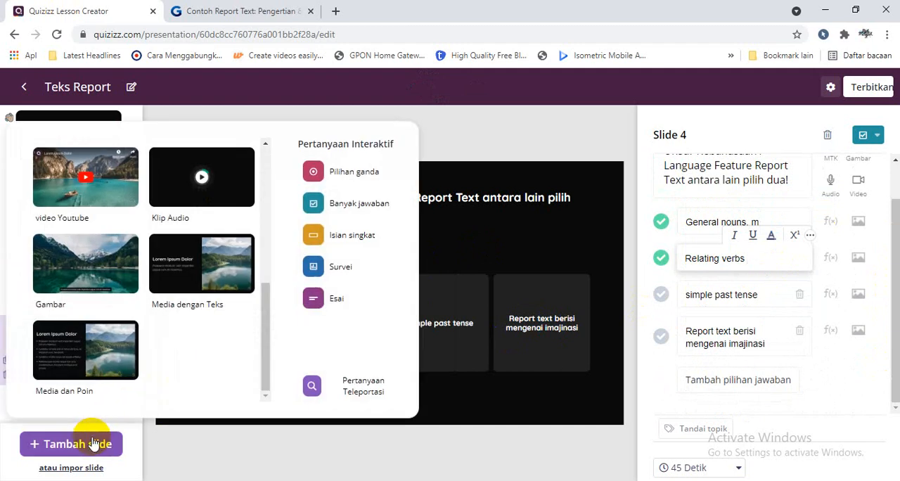
left_click(341, 239)
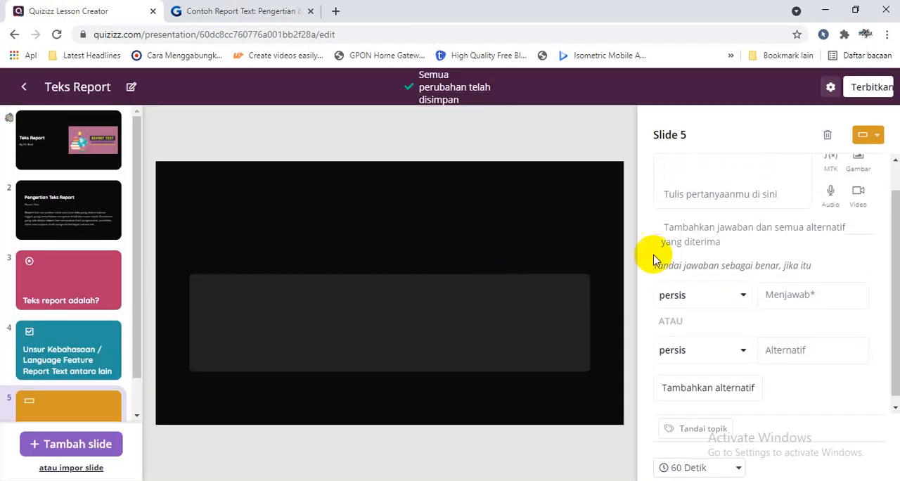
left_click(692, 189)
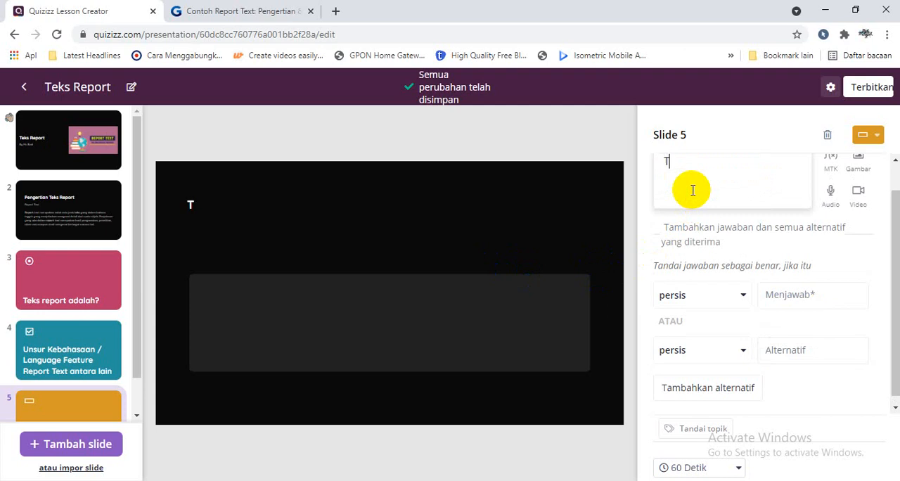
key("BackSpace")
key("BackSpace")
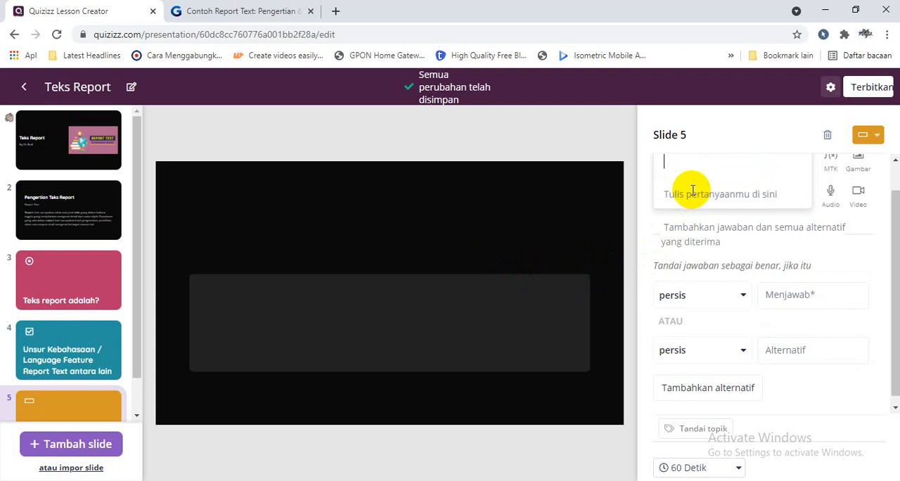
type("Ciri")
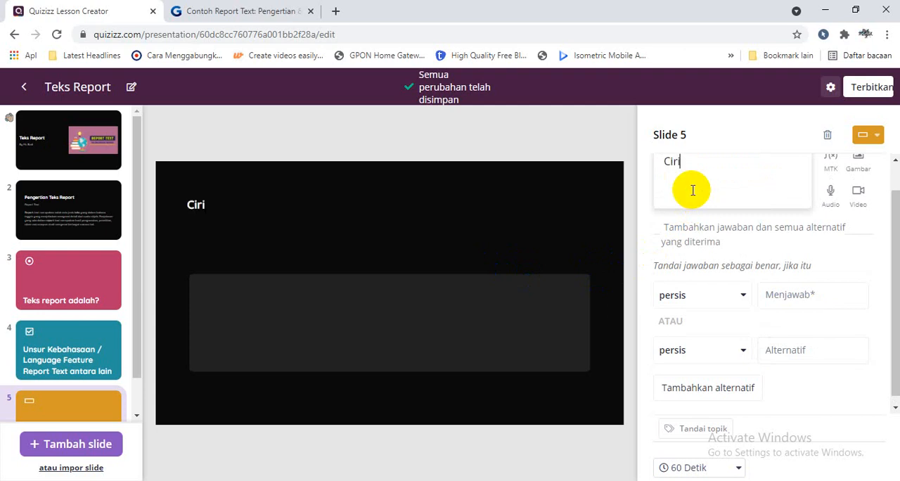
key("BackSpace")
key("BackSpace")
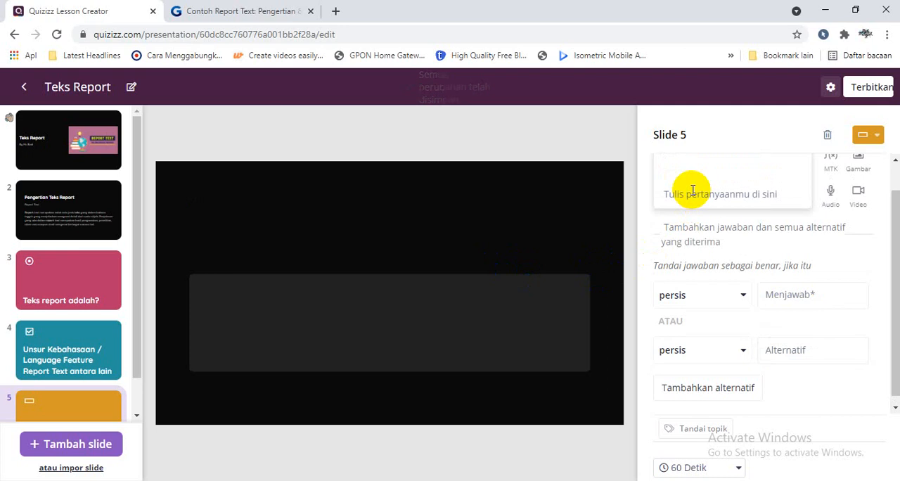
Enter slide 5's question "Bentuk negatif kalimat ini : I study English Everyday" with the accepted answer "I do not study English Everyday"
type("Bentuk negatif kalimat ini :")
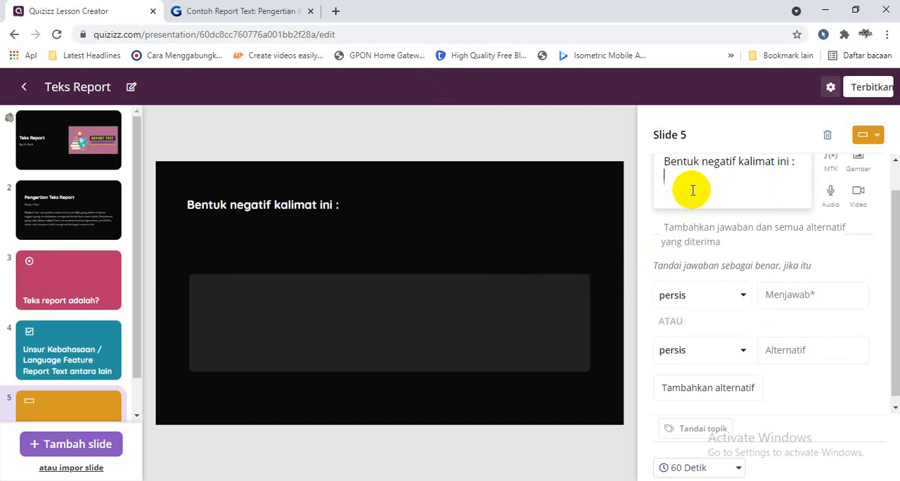
type("I study English Everyday")
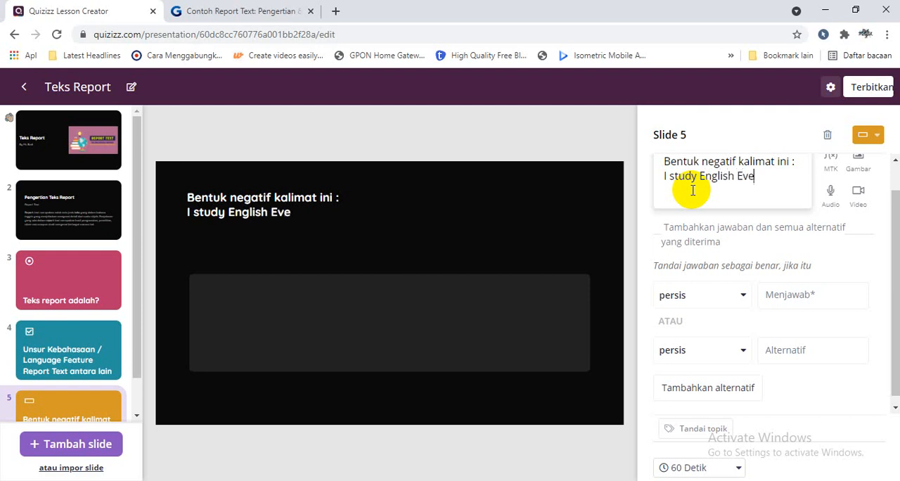
left_click(769, 297)
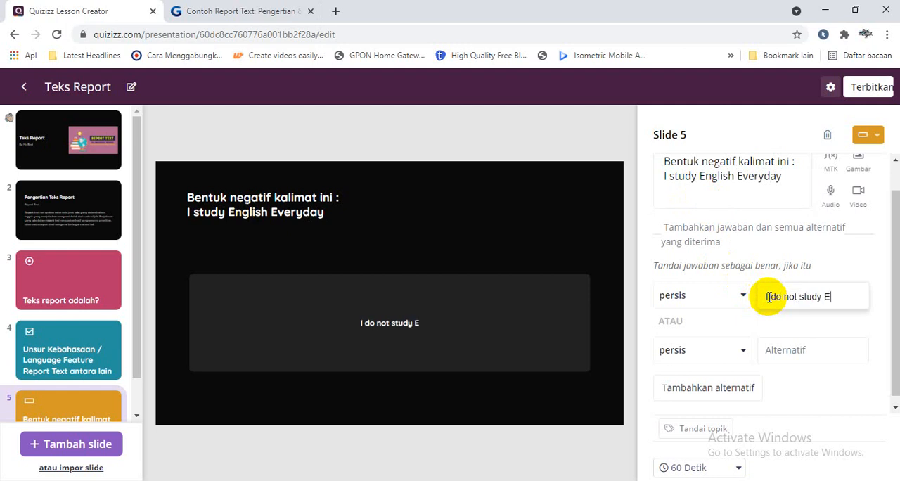
type("I do not study English E")
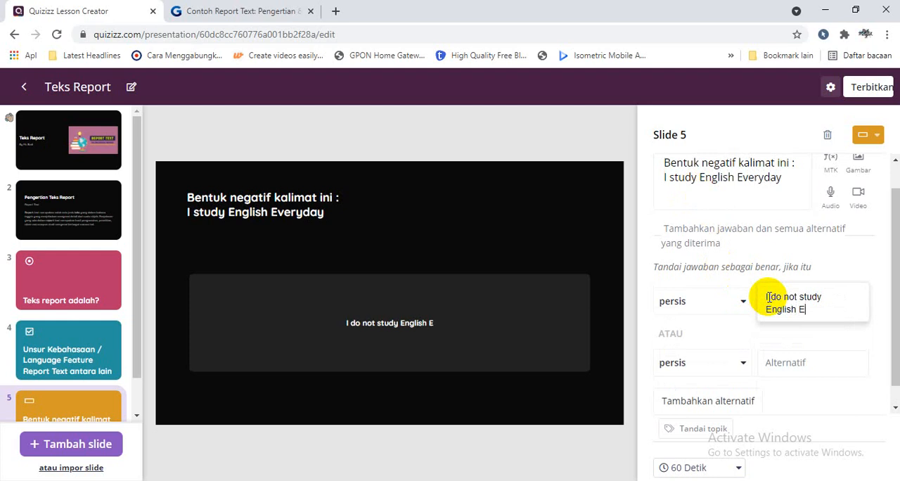
type("veryday")
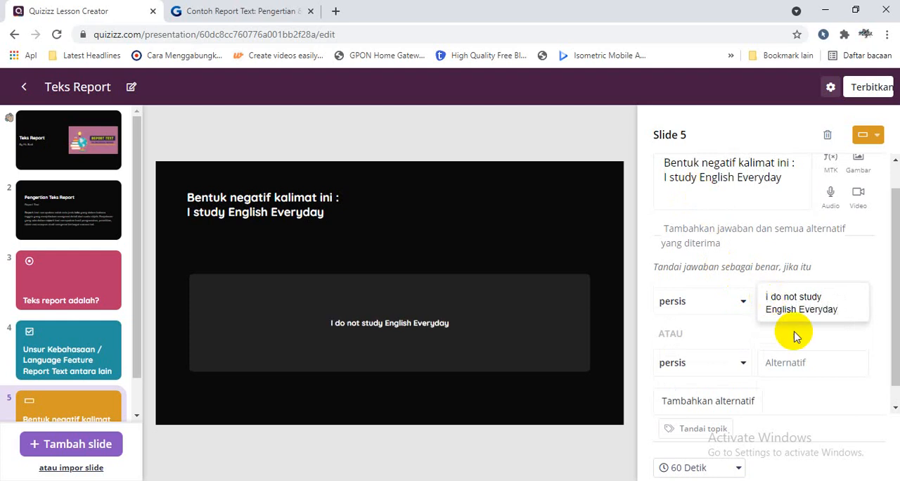
Add "I don't study English everyday" as the alternative accepted answer on slide 5
left_click(799, 362)
type("I do")
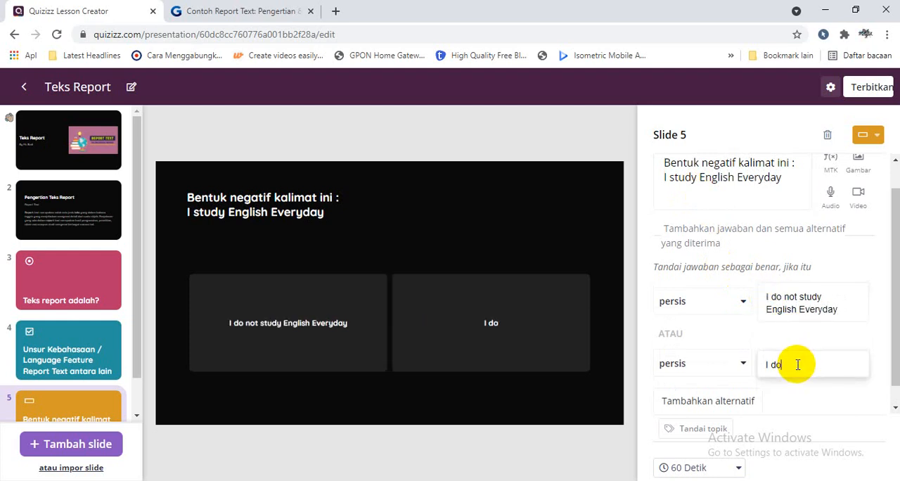
type("nt")
key("BackSpace")
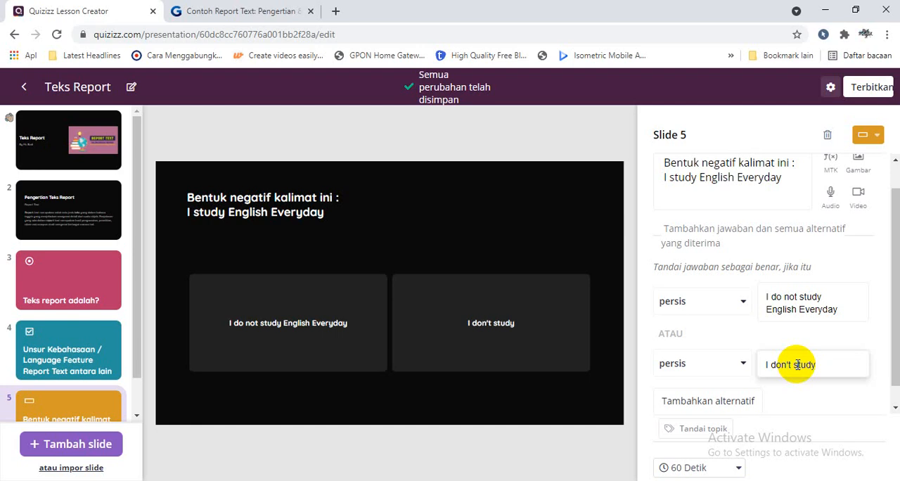
type("'t study English")
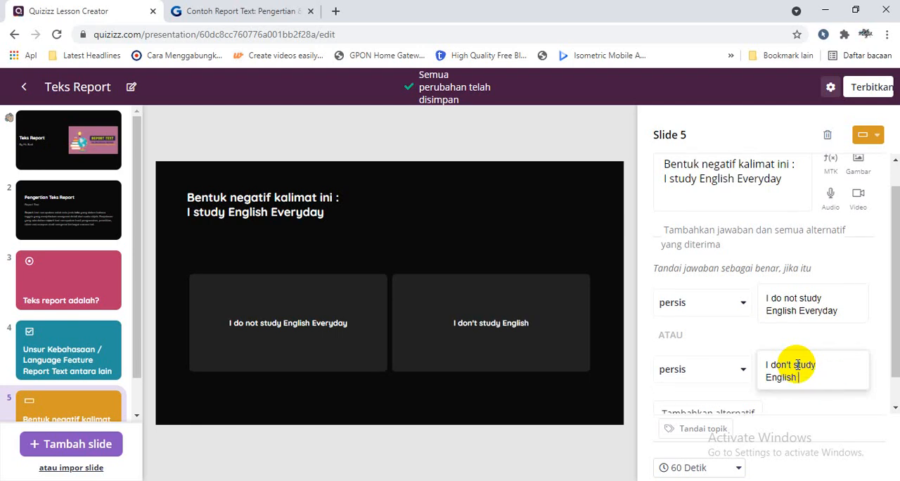
type(" everyday")
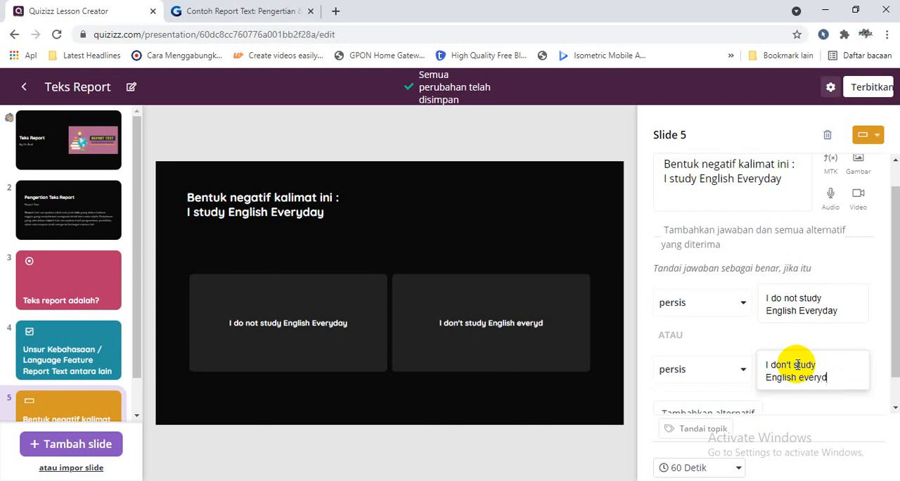
Change "Everyday" to lowercase "everyday" in slide 5's first accepted answer
double_click(807, 314)
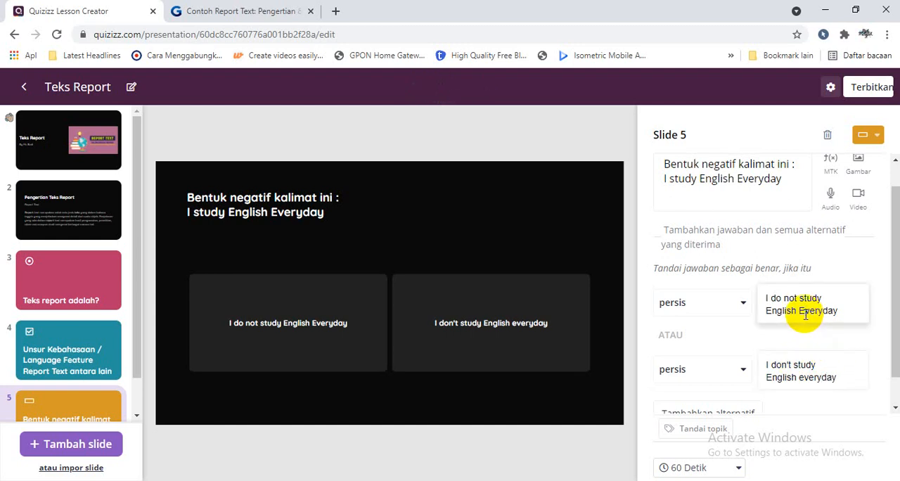
type("everyday")
left_click(512, 299)
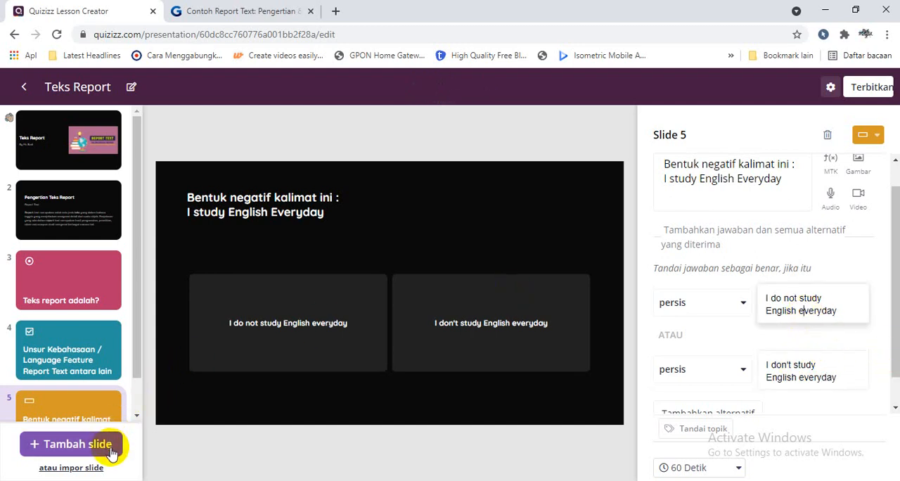
Open the question teleport search (Pertanyaan Teleportasi) for a new slide and filter the results by the subject Bahasa Inggris
left_click_drag(138, 370, 138, 414)
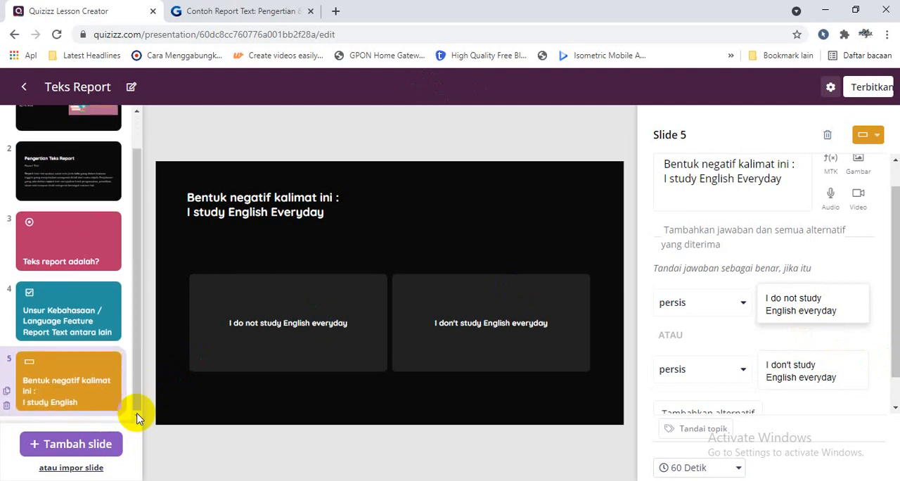
left_click(97, 447)
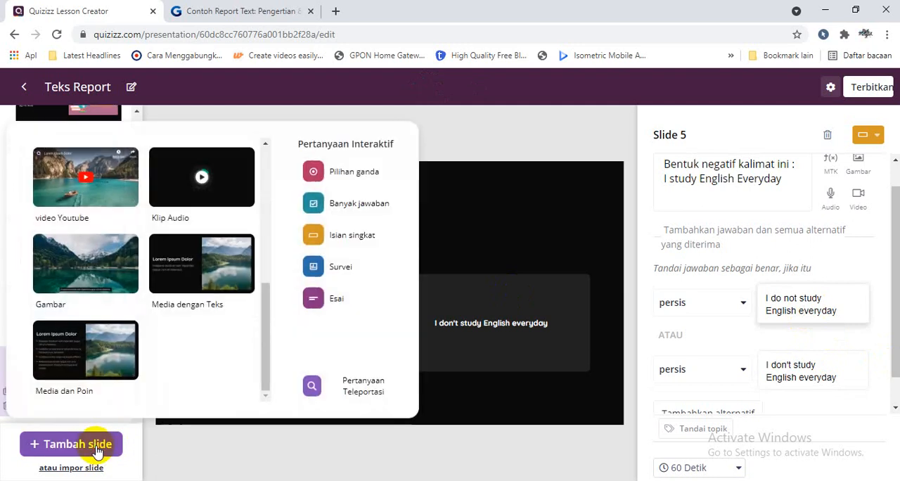
left_click(380, 385)
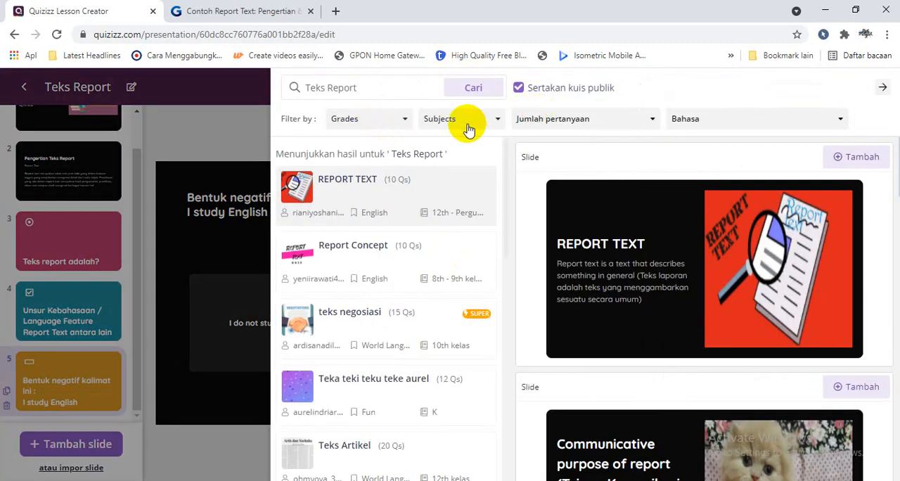
left_click(469, 121)
left_click(467, 193)
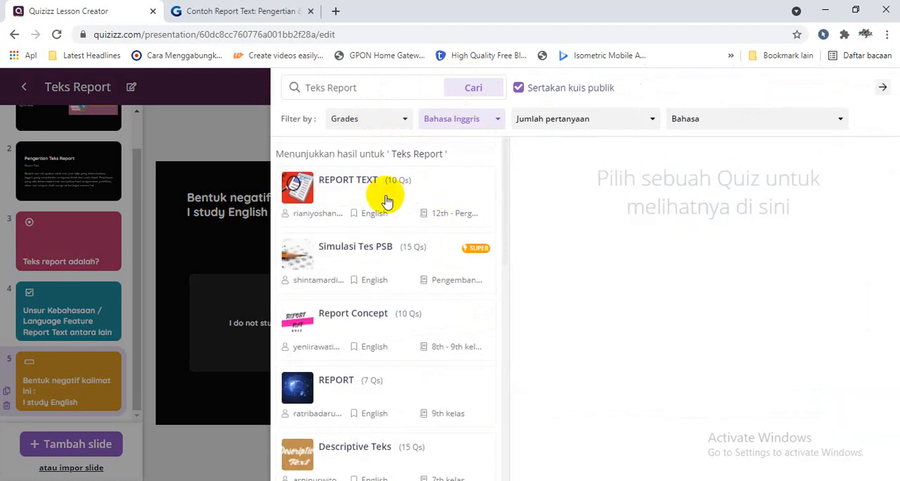
Preview the contents of the REPORT TEXT and Simulasi Tes PSB quizzes
left_click(386, 196)
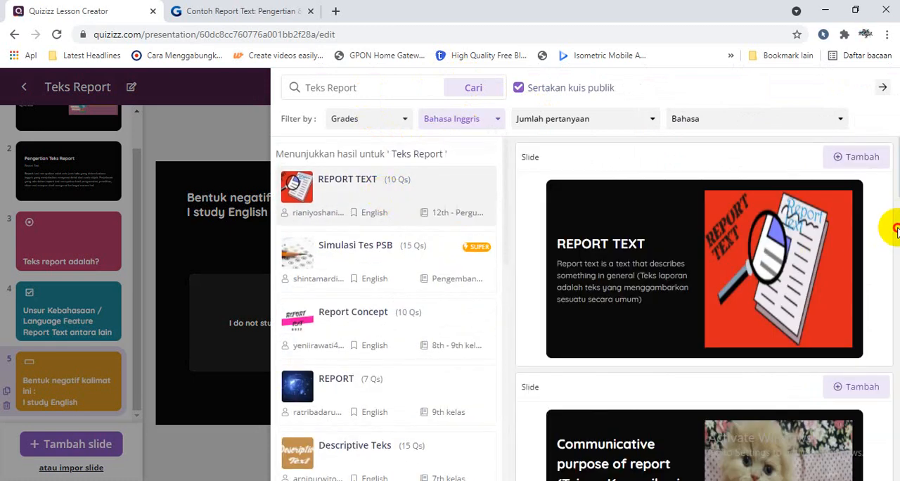
left_click_drag(896, 228, 896, 313)
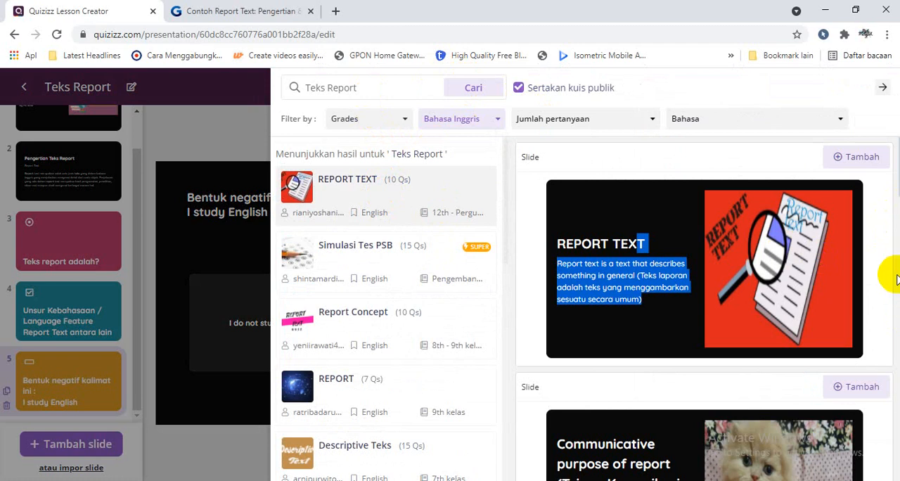
left_click(384, 279)
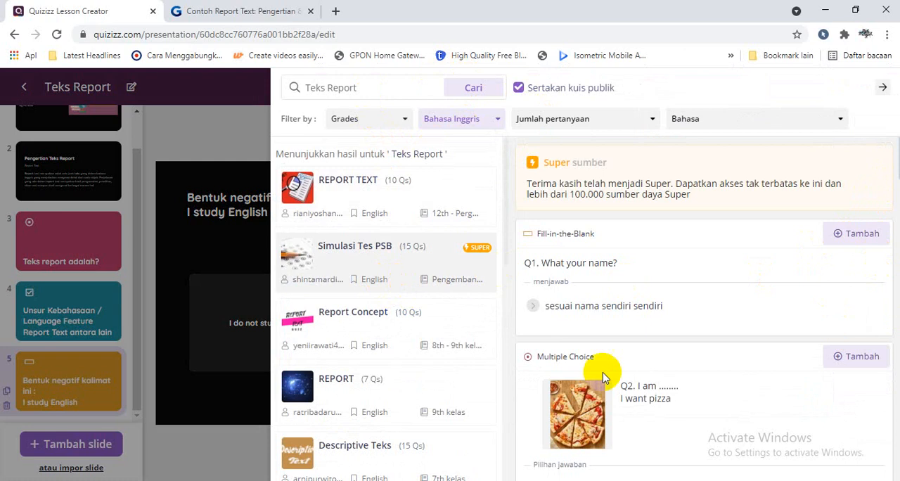
Preview the REPORT quiz and teleport its "Contoh Report Text" slide into the lesson
left_click(348, 401)
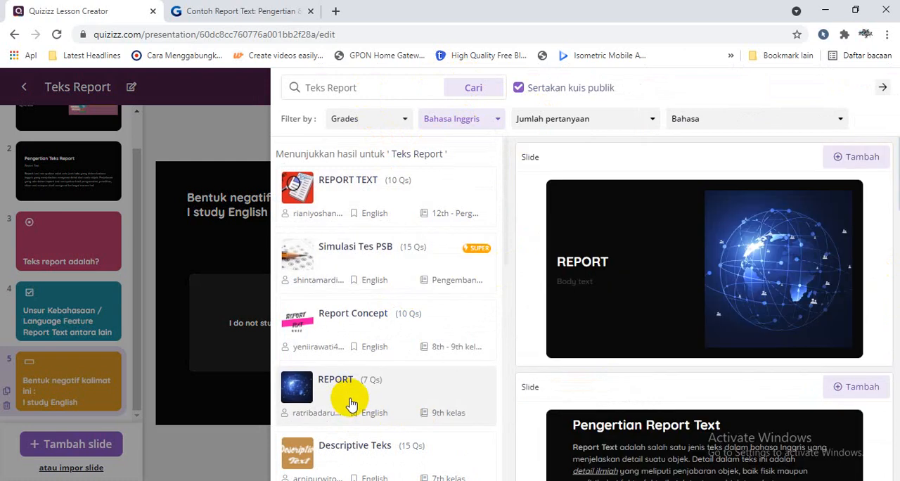
left_click_drag(893, 220, 893, 234)
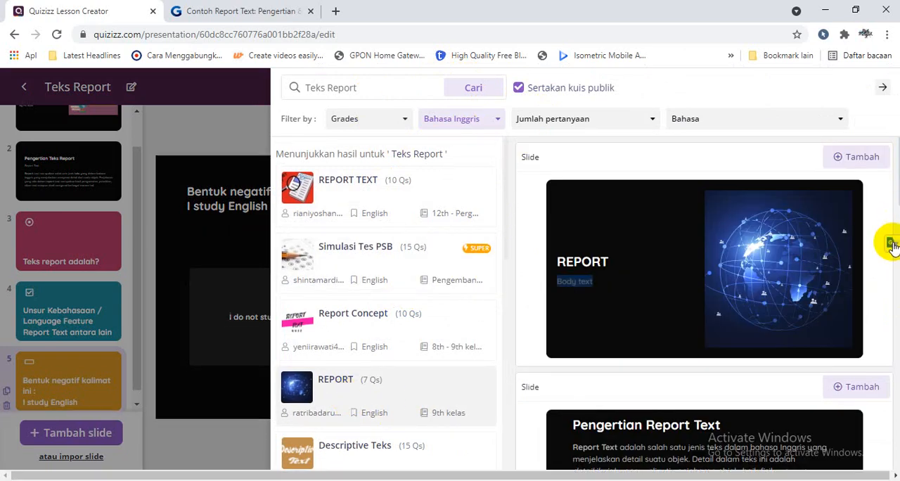
left_click(872, 475)
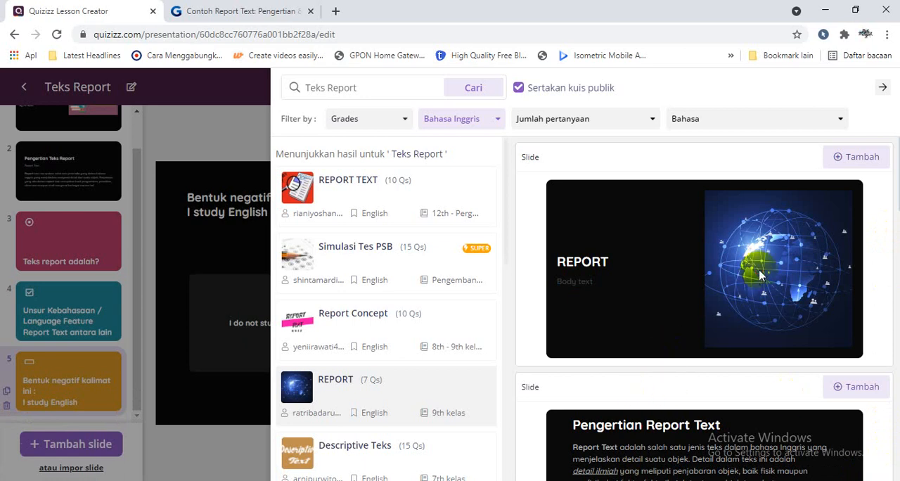
scroll(759, 276, "down", 6)
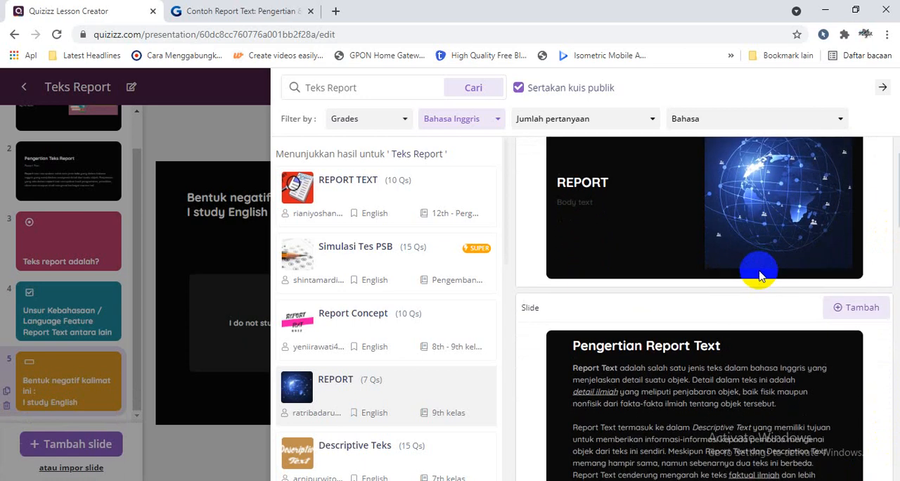
scroll(759, 275, "down", 5)
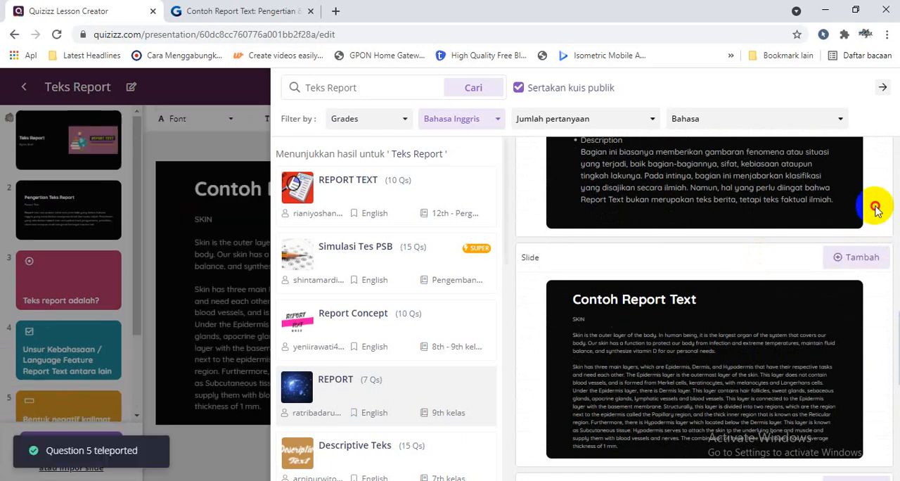
Teleport the "Generic Structure of Report Text" slide from the REPORT quiz into the lesson
scroll(876, 211, "up", 1)
scroll(877, 211, "up", 4)
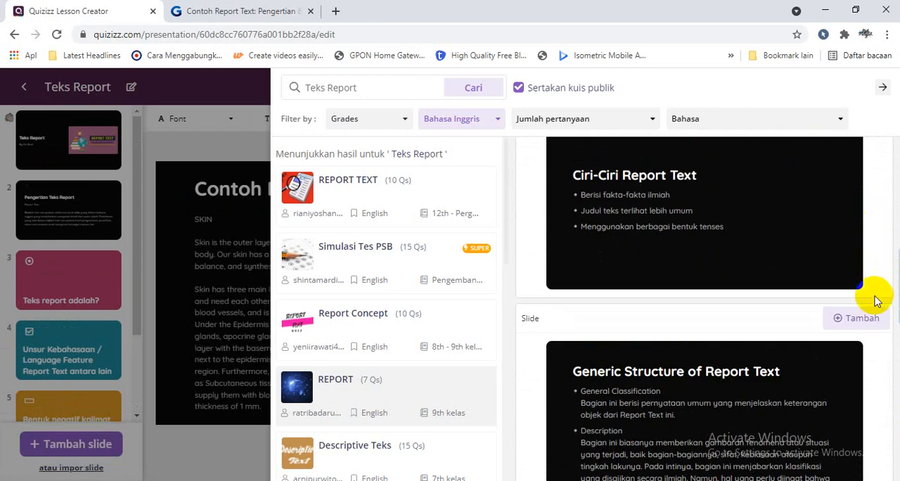
left_click(867, 318)
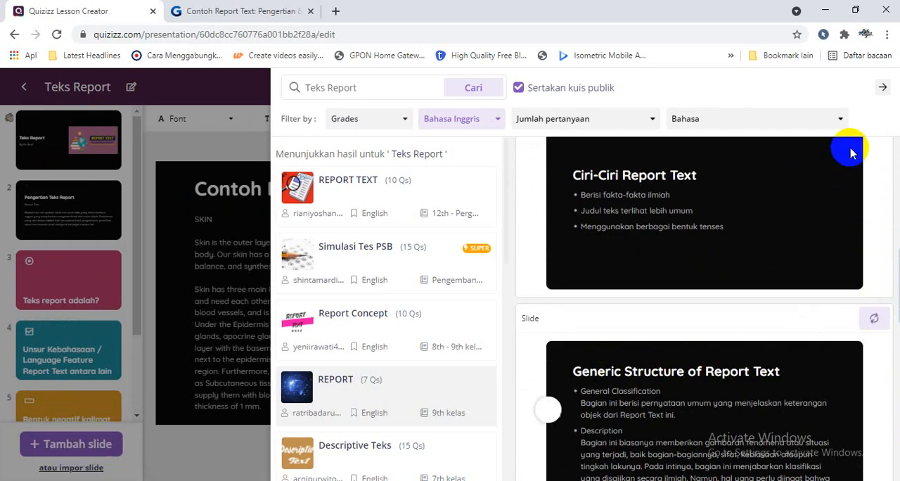
Teleport question 9 on report versus descriptive text and question 10 on language features from the REPORT TEXT quiz, and close the search
left_click(365, 194)
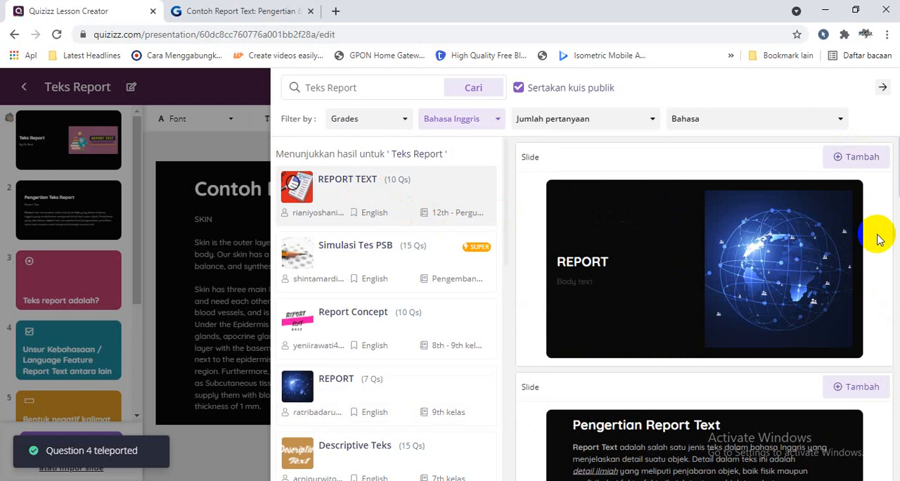
scroll(878, 239, "down", 12)
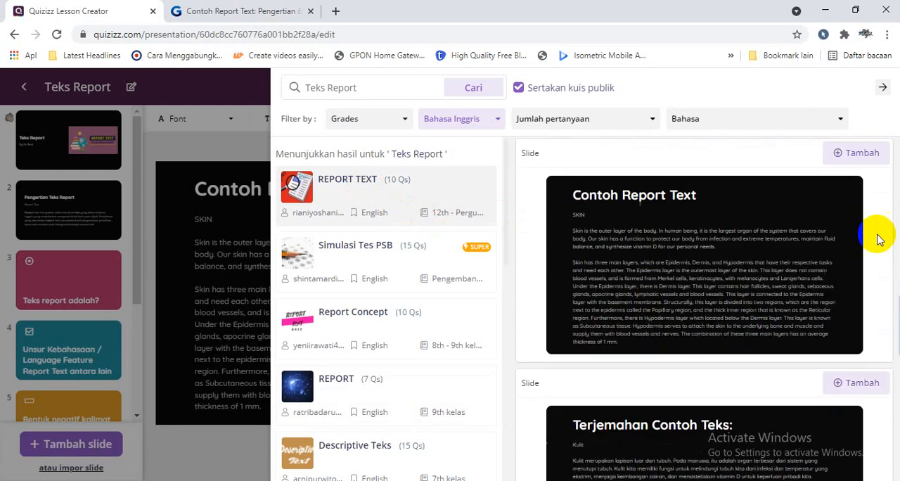
scroll(878, 239, "down", 8)
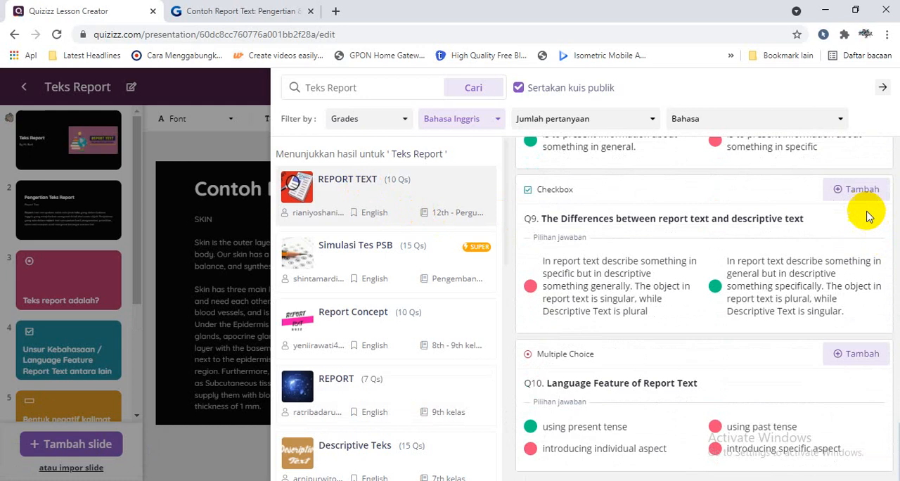
left_click(857, 200)
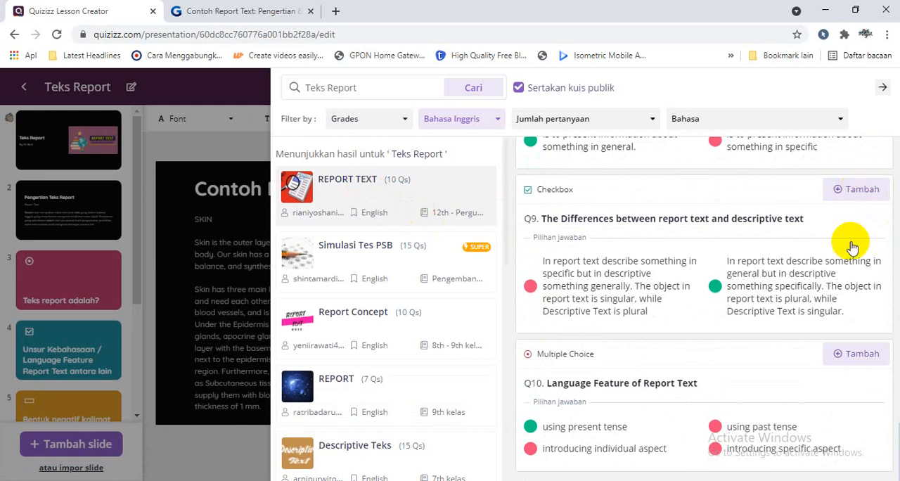
left_click(849, 355)
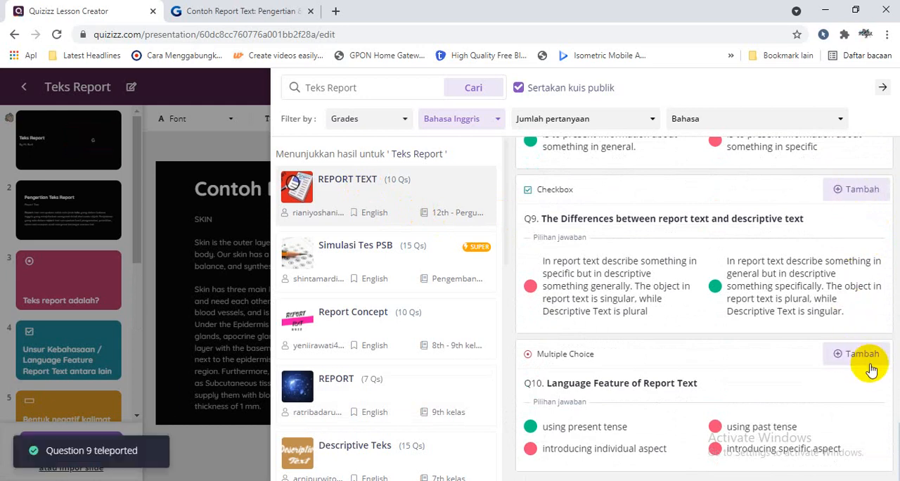
left_click(880, 88)
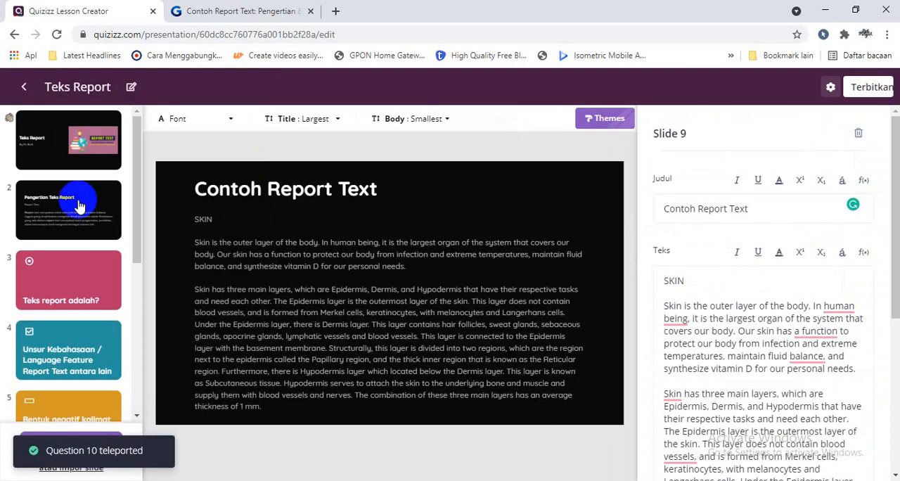
Open the publishing details of the Teks Report lesson and set its language to English
left_click_drag(137, 241, 138, 392)
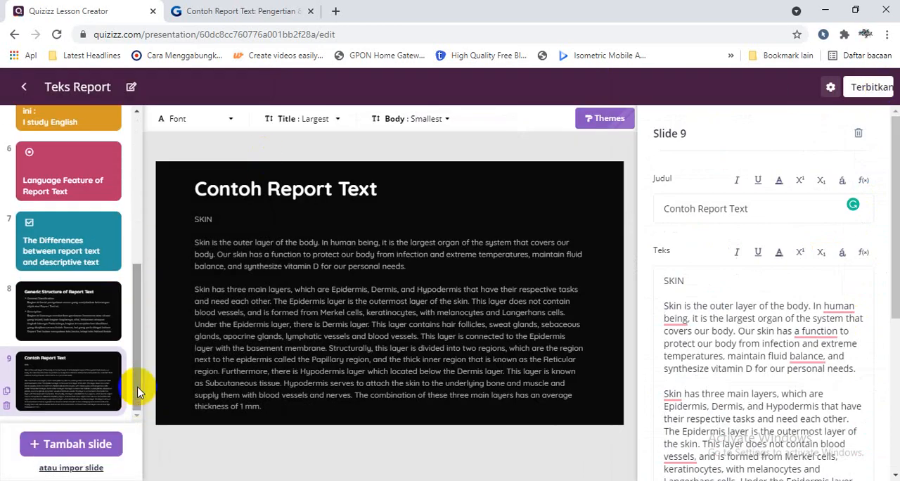
left_click(862, 94)
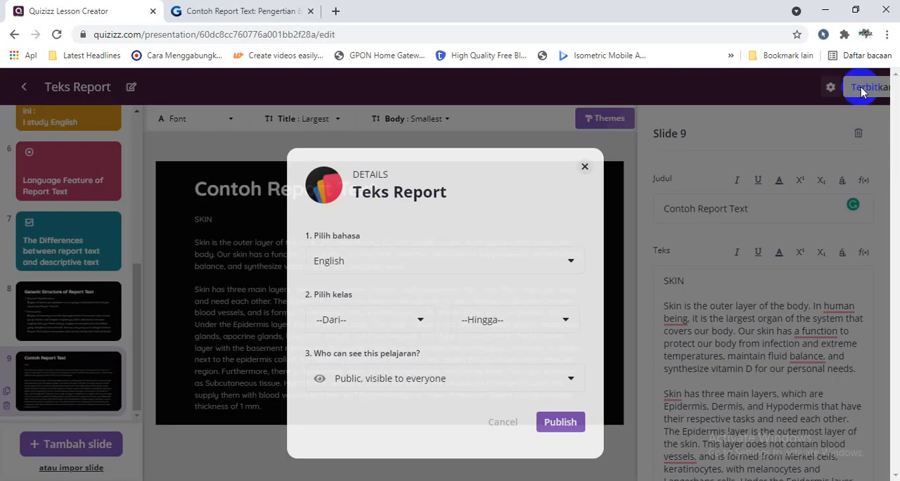
left_click(399, 256)
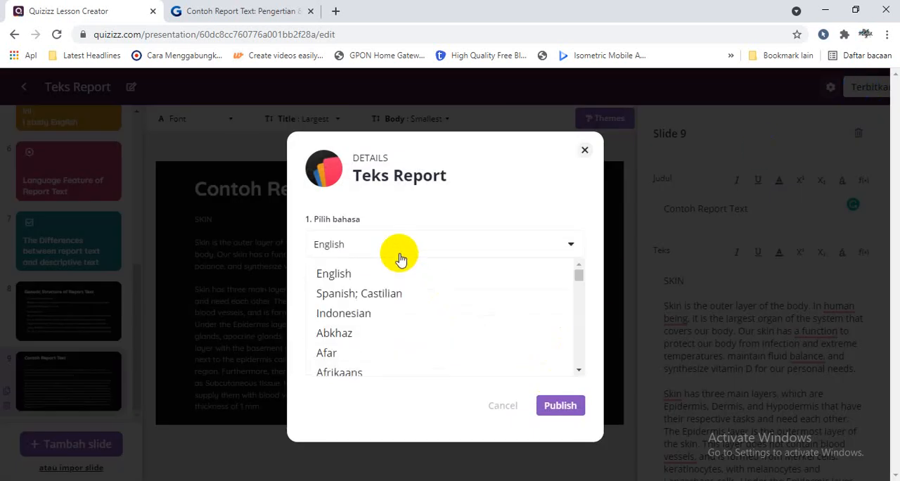
left_click(389, 275)
Set the lesson's grade range from 7th to 11th and publish it as public
left_click(388, 313)
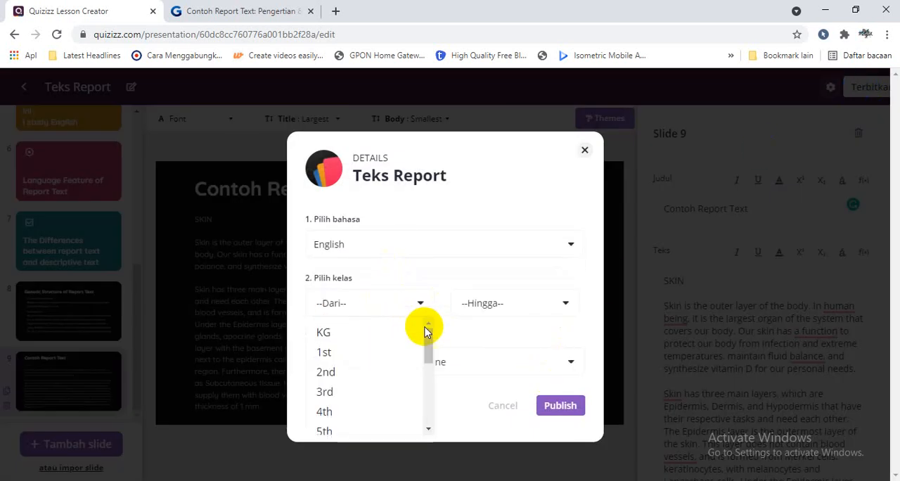
left_click_drag(426, 328, 427, 375)
left_click(352, 340)
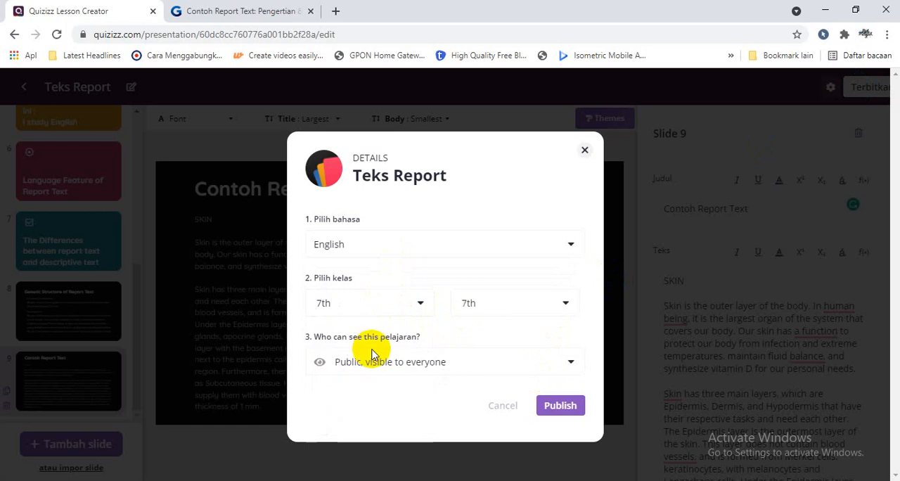
left_click(556, 303)
scroll(584, 368, "down", 3)
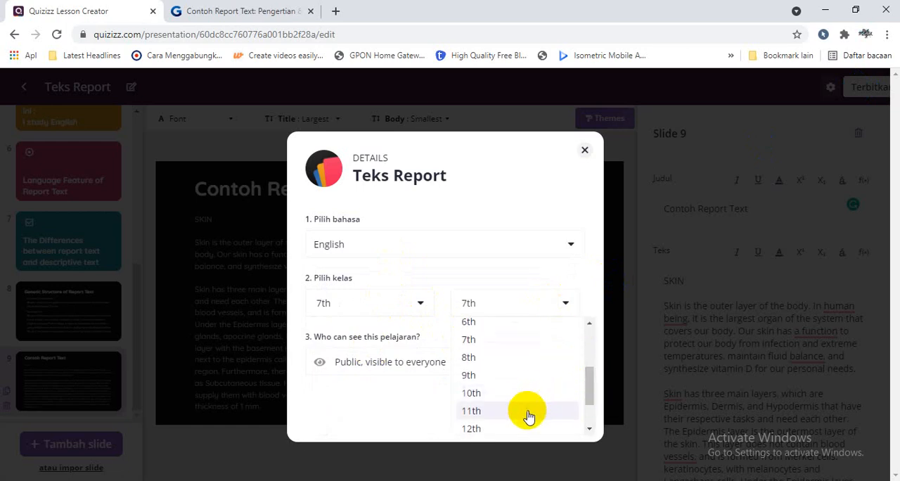
left_click(526, 412)
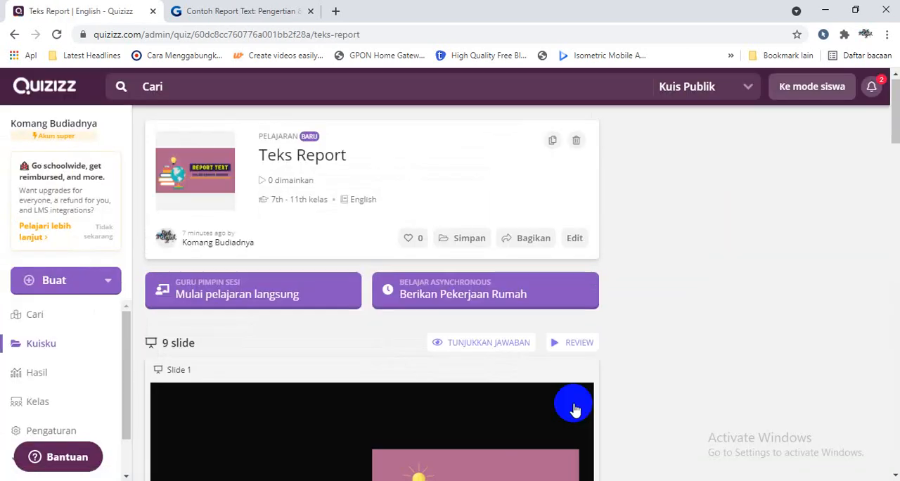
Launch a live teacher-led session of the lesson with the default settings and close the Contoh Report Text page
left_click(296, 298)
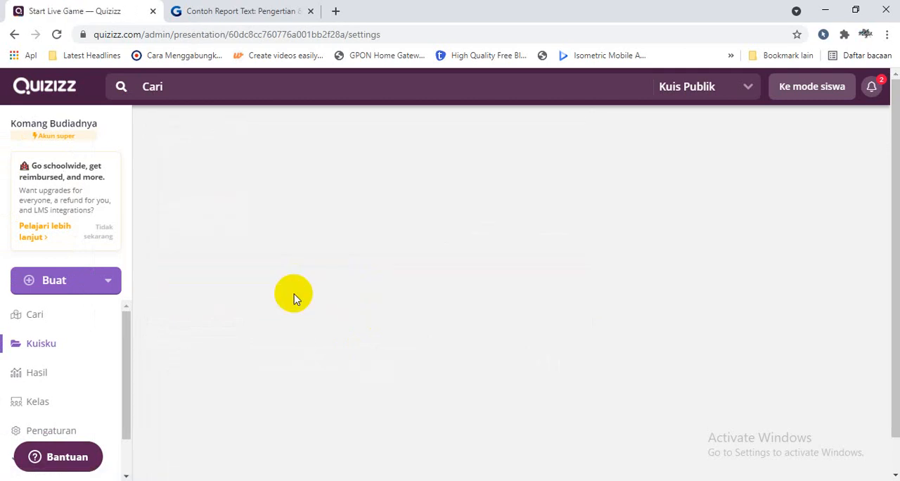
left_click(311, 10)
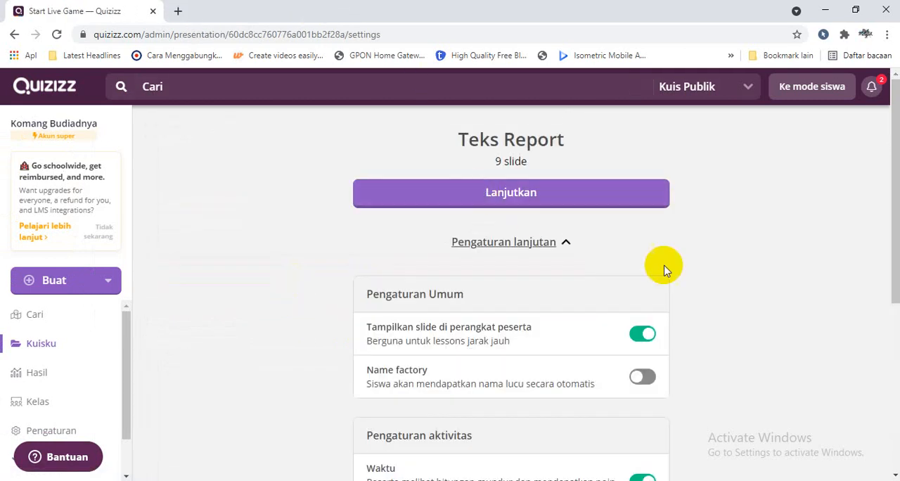
left_click(573, 191)
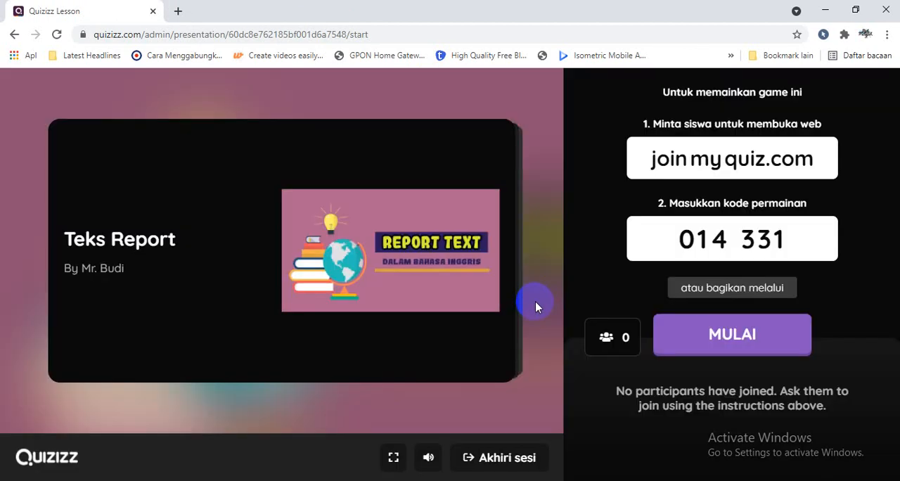
Copy the live session's join link and try to join through it in a new browser tab
left_click(714, 301)
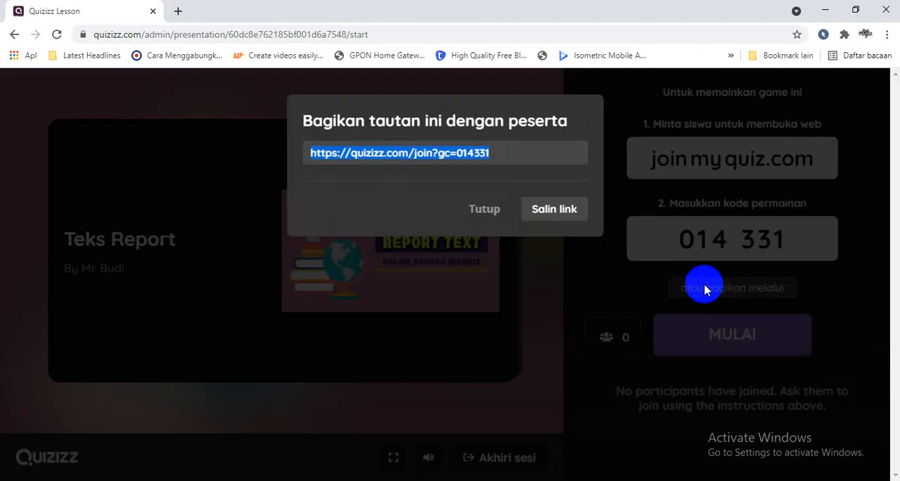
left_click(547, 208)
left_click(178, 11)
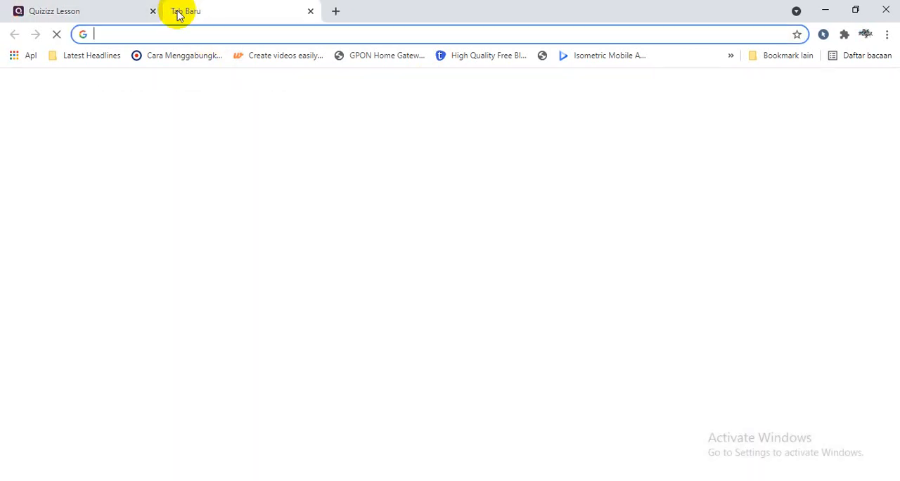
type("quizizz.com/join?gc=014331")
key("Return")
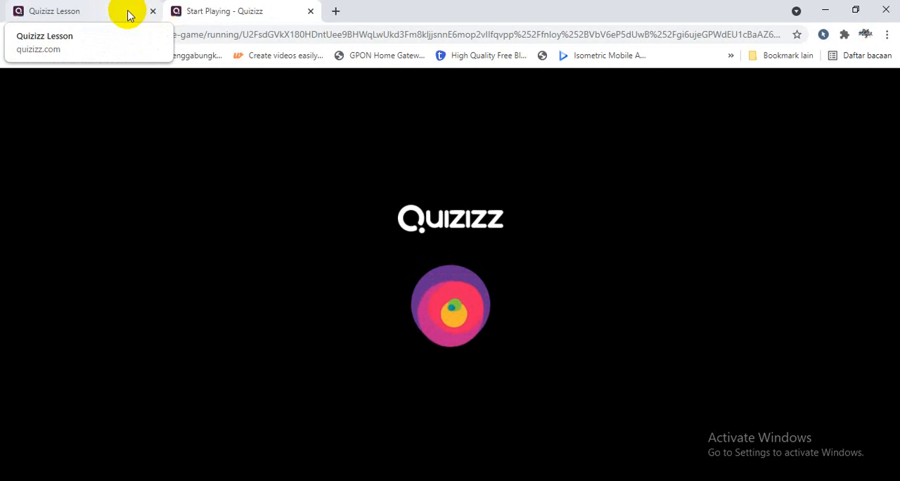
left_click(128, 14)
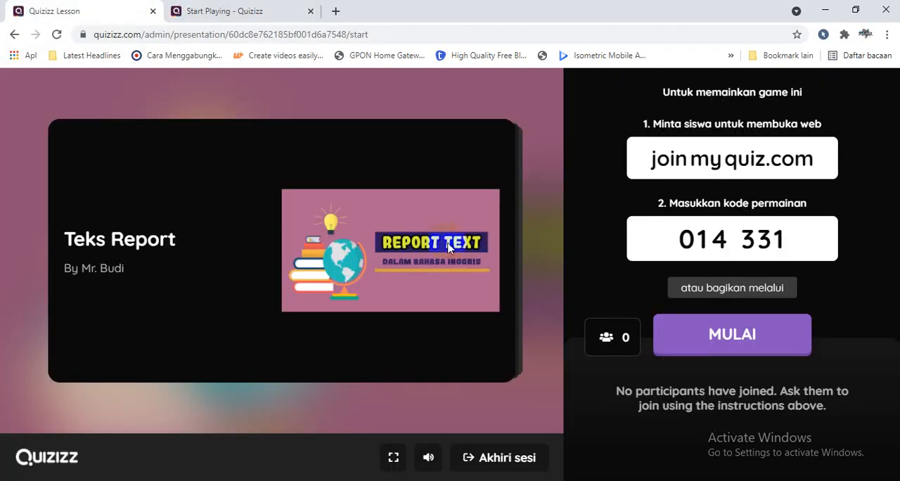
left_click(235, 11)
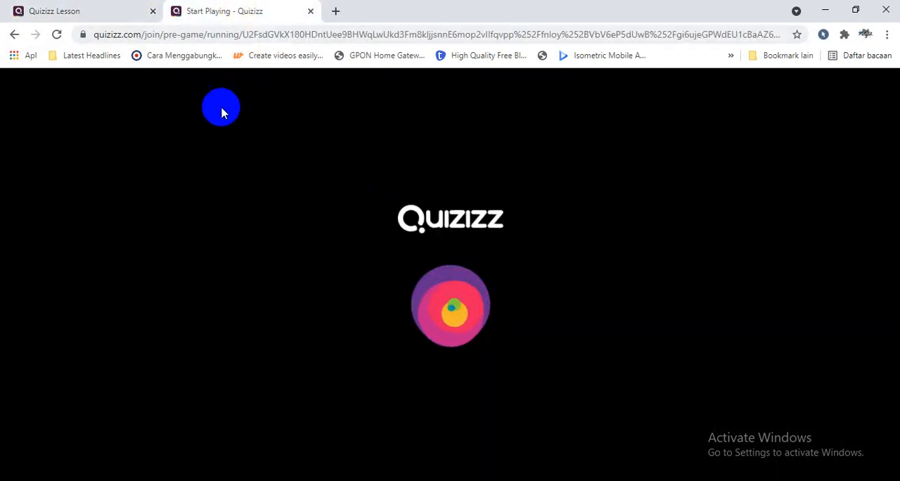
left_click(123, 12)
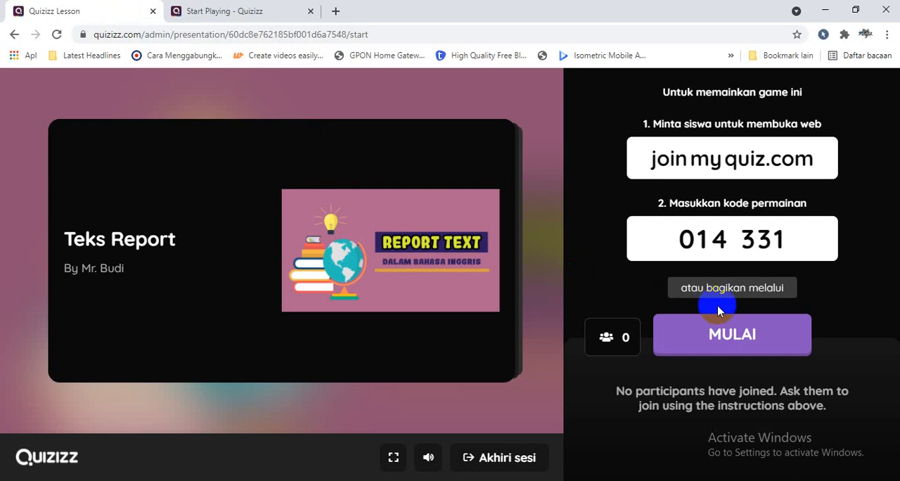
Open the joinmyquiz.com address from the lobby, join the session as a participant, and close the spare participant page
left_click(689, 172)
left_click(368, 14)
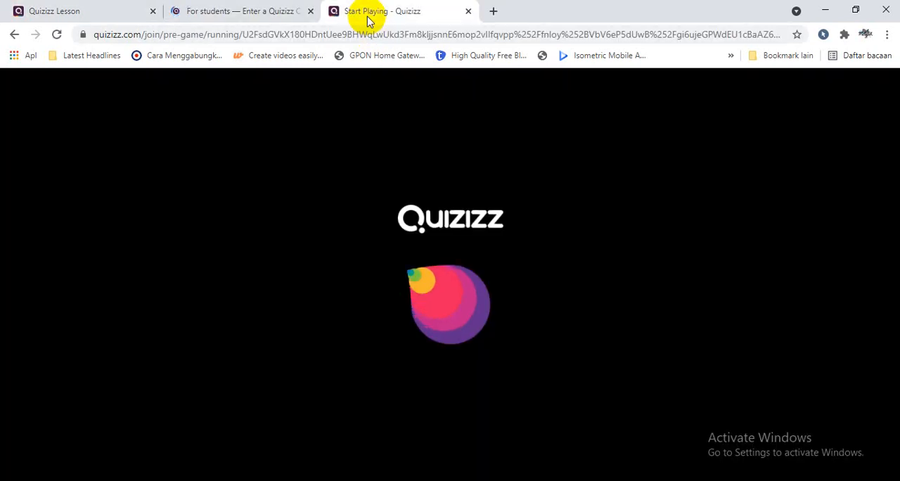
left_click(211, 10)
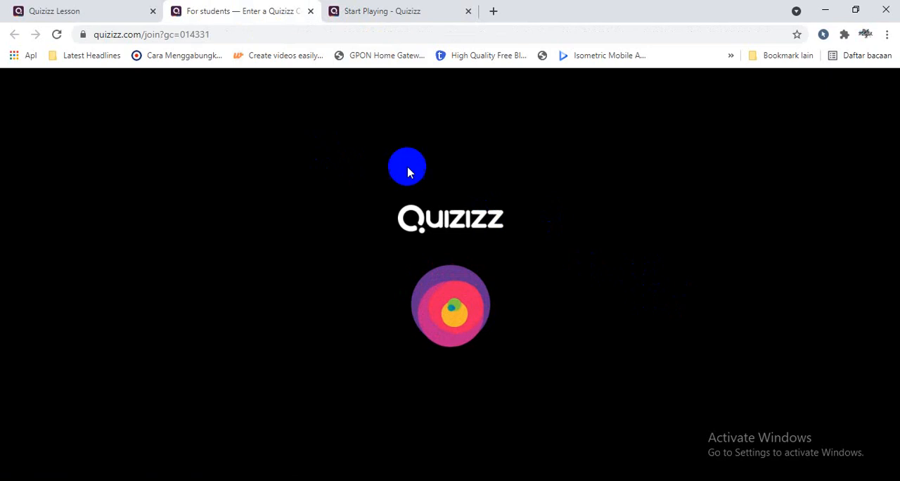
left_click(402, 14)
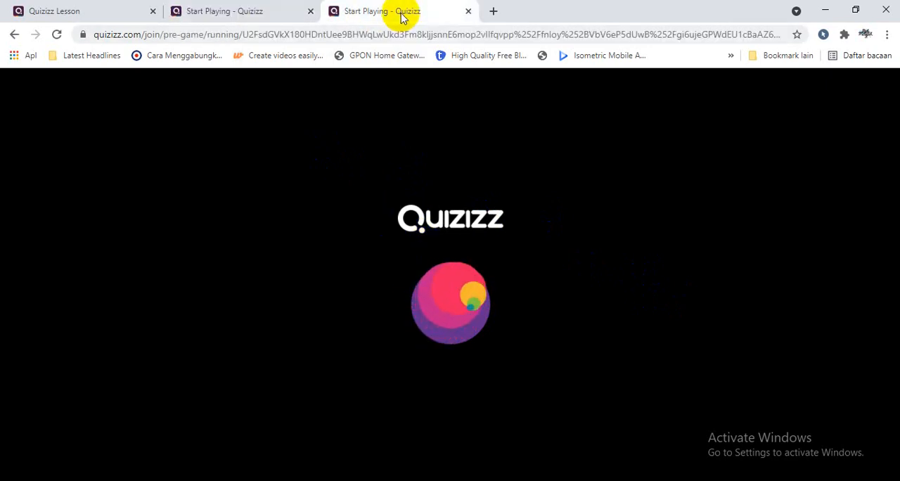
left_click(267, 14)
left_click(416, 241)
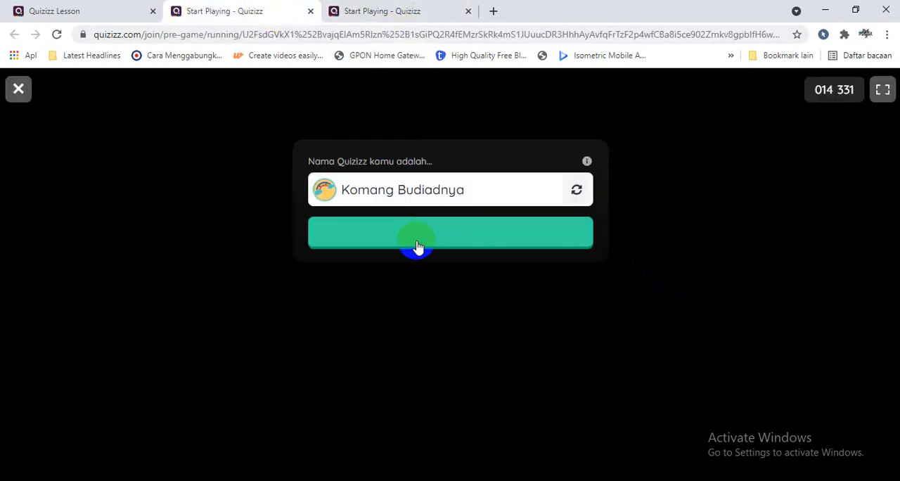
left_click(396, 10)
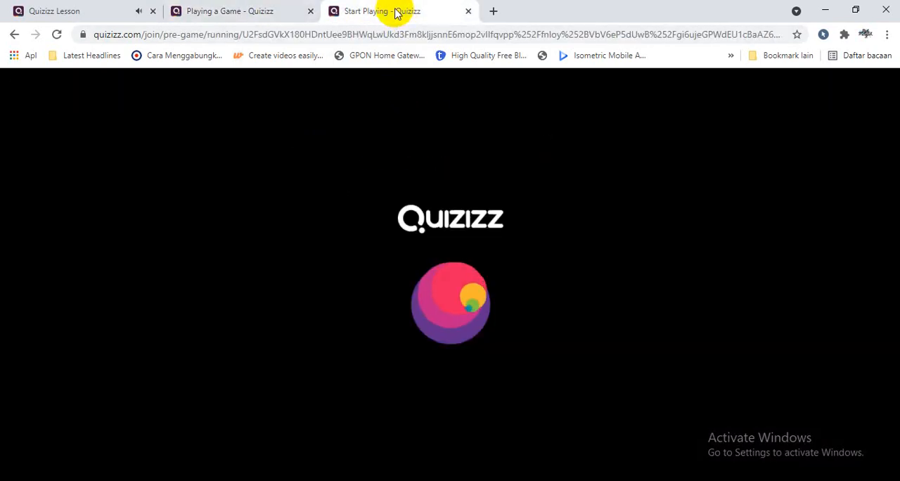
left_click(468, 12)
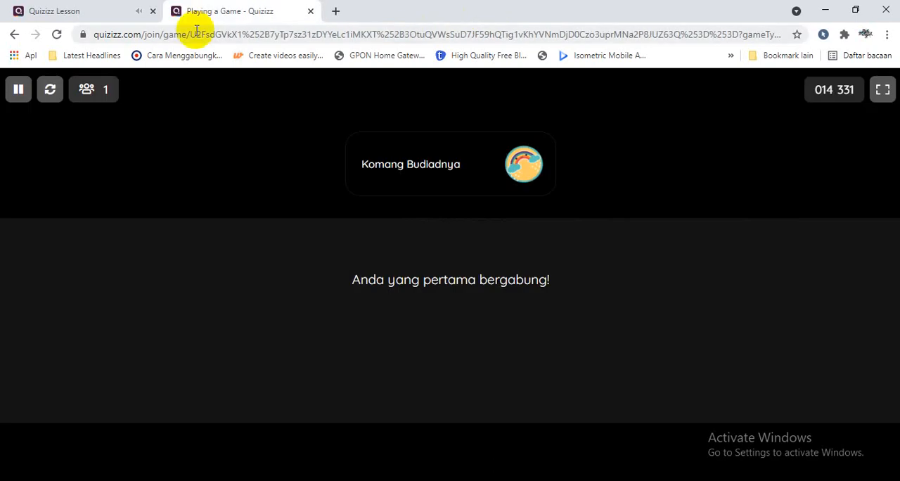
Start the live lesson from the teacher's lobby and advance the presentation to slide 3
left_click(98, 13)
left_click(705, 345)
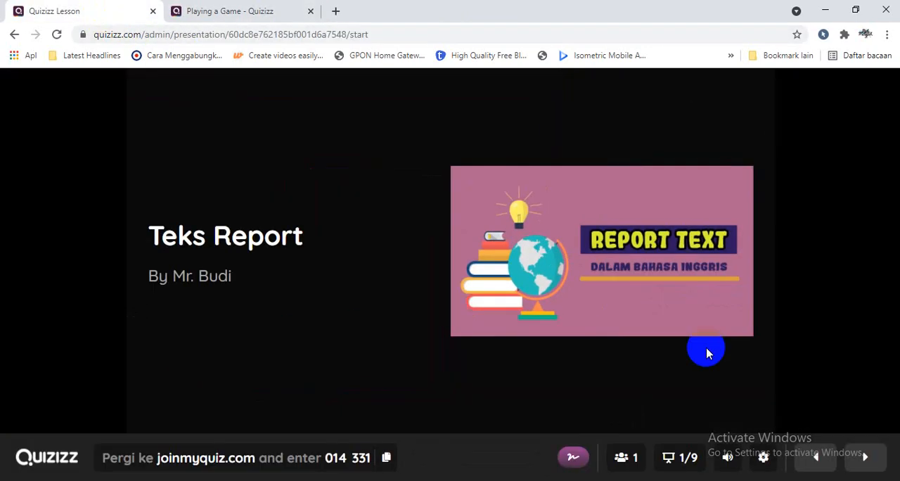
left_click(863, 458)
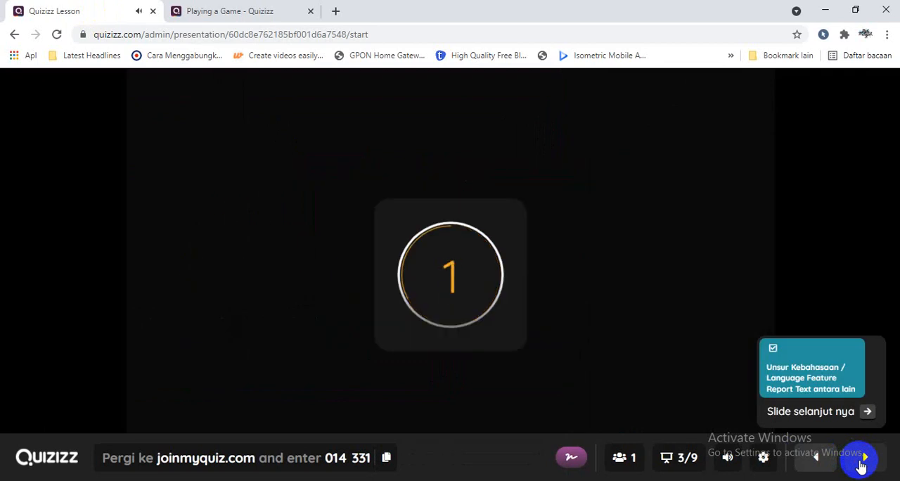
Answer the question "Teks report adalah?" with "hasil pengamatan" in the participant view
left_click(237, 10)
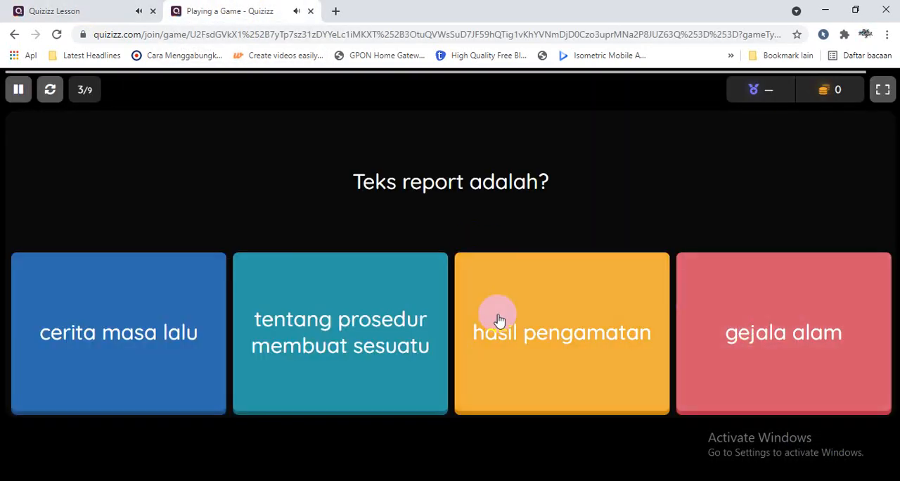
left_click(536, 336)
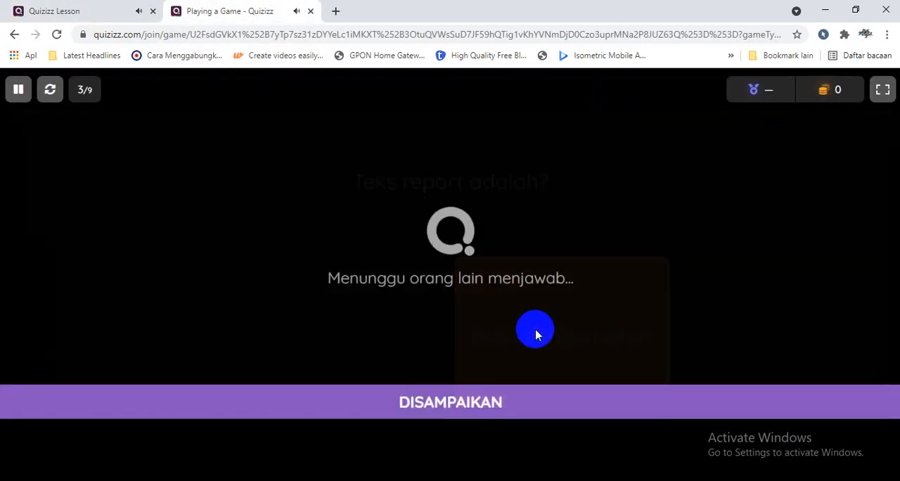